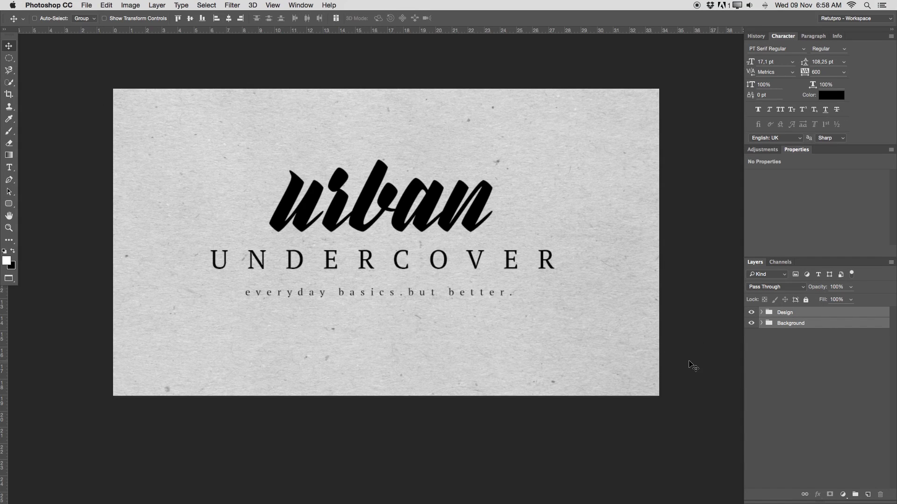
Compare visibility of the Design and Background groups, leaving the logo text hidden.
left_click(815, 345)
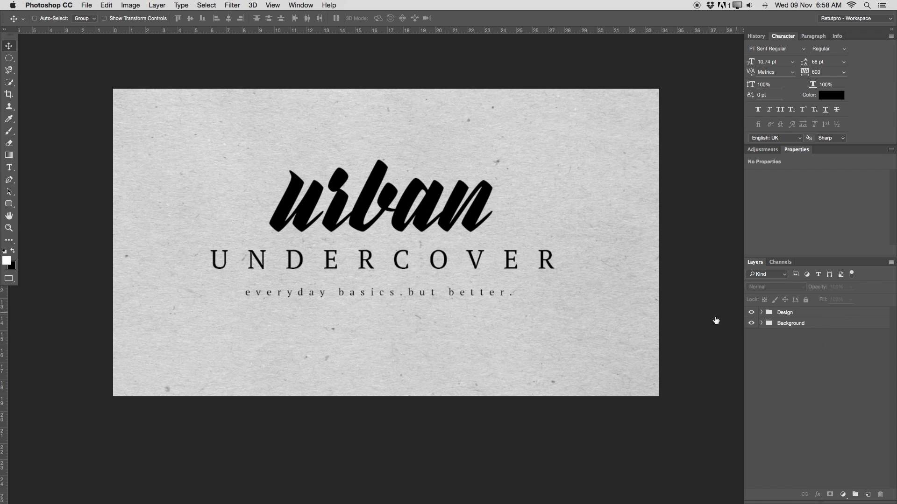
left_click(751, 313)
left_click(752, 324)
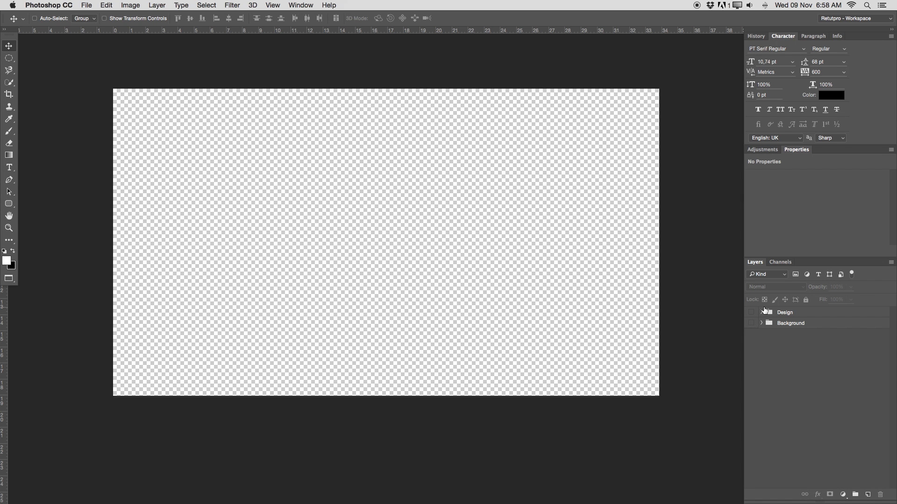
left_click(752, 323)
left_click(751, 313)
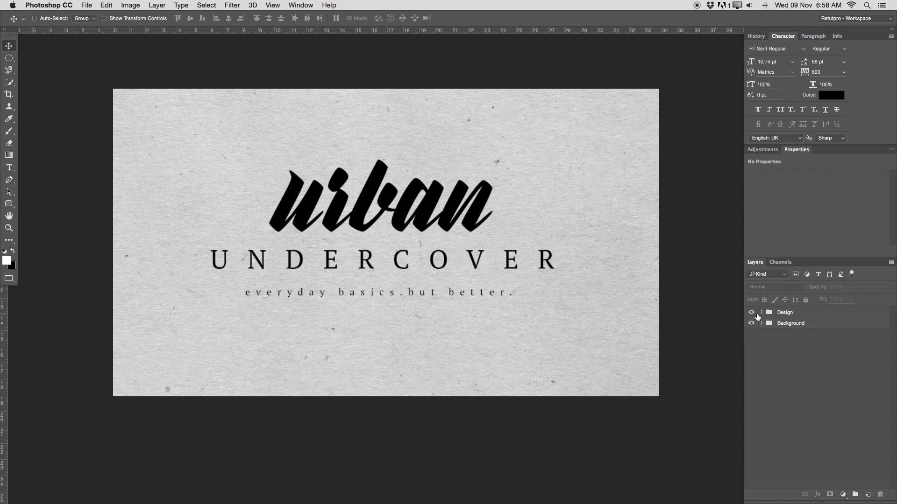
left_click(752, 313)
left_click(770, 315)
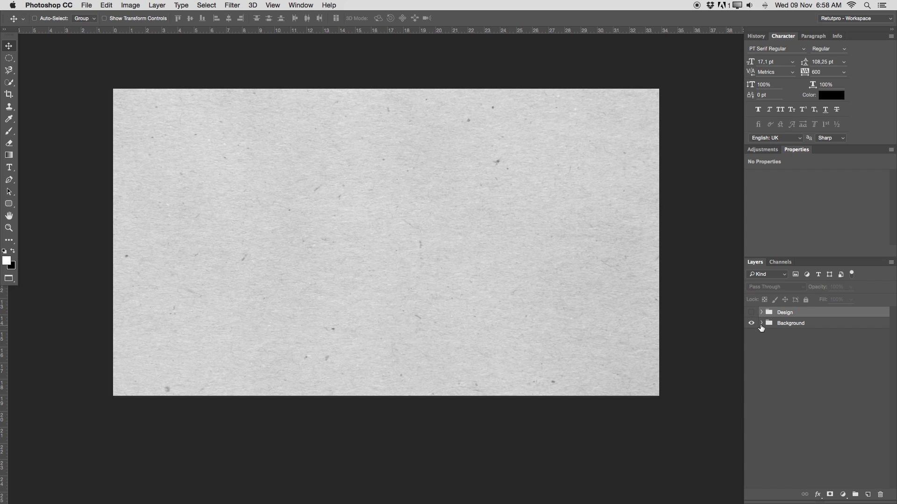
Expand the Background group and hide Hue/Saturation 1, leaving Layer 2's paper visible.
left_click(762, 324)
left_click(751, 335)
left_click(751, 347)
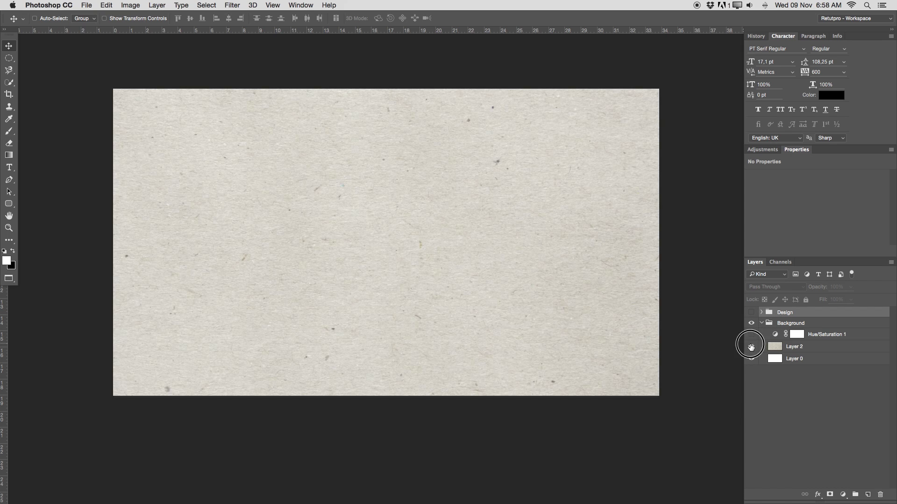
left_click(776, 359)
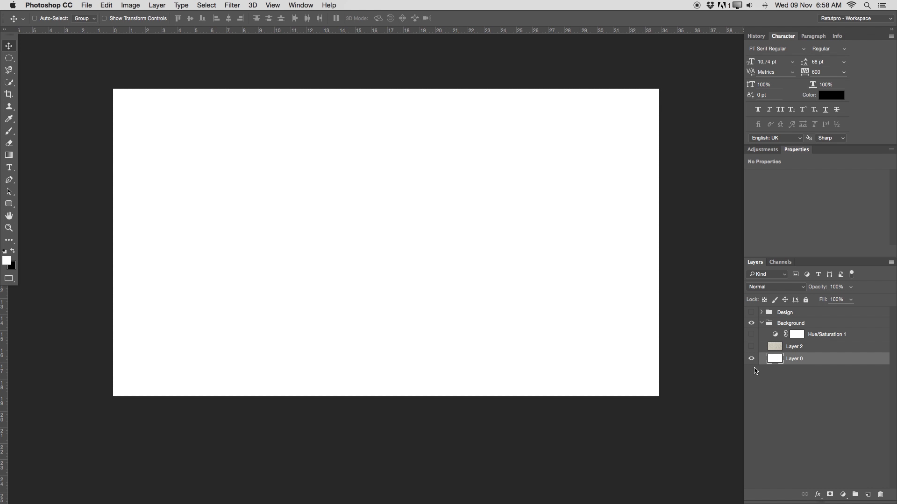
left_click(751, 347)
Set the paper texture Layer 2 to 70% opacity and preview the logo over it.
left_click(758, 345)
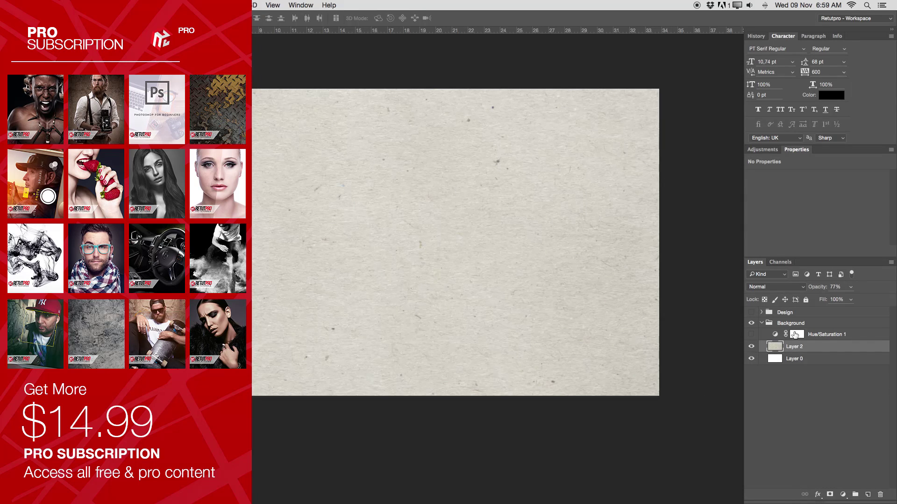
left_click_drag(823, 289, 860, 294)
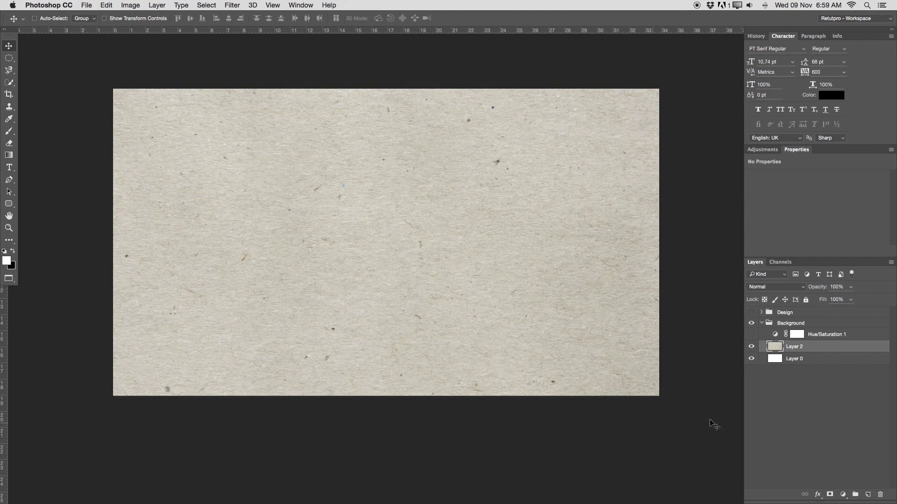
left_click(836, 288)
type("77")
key("Return")
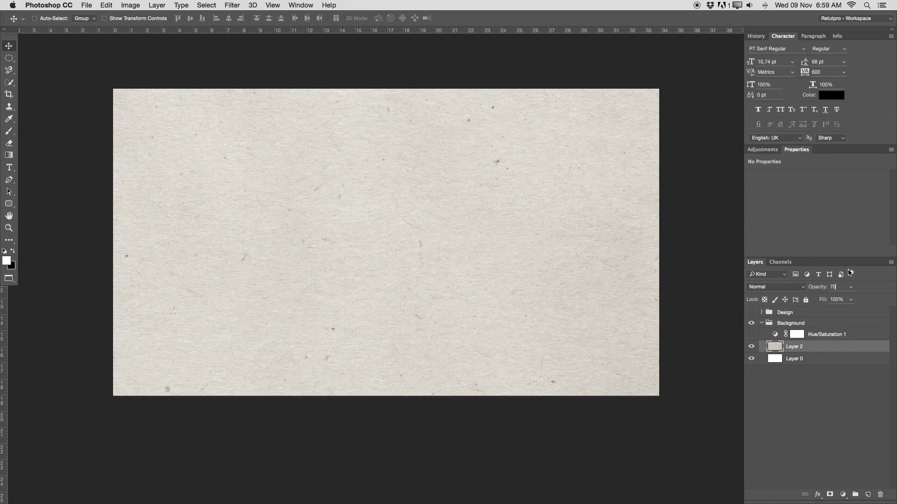
left_click(751, 312)
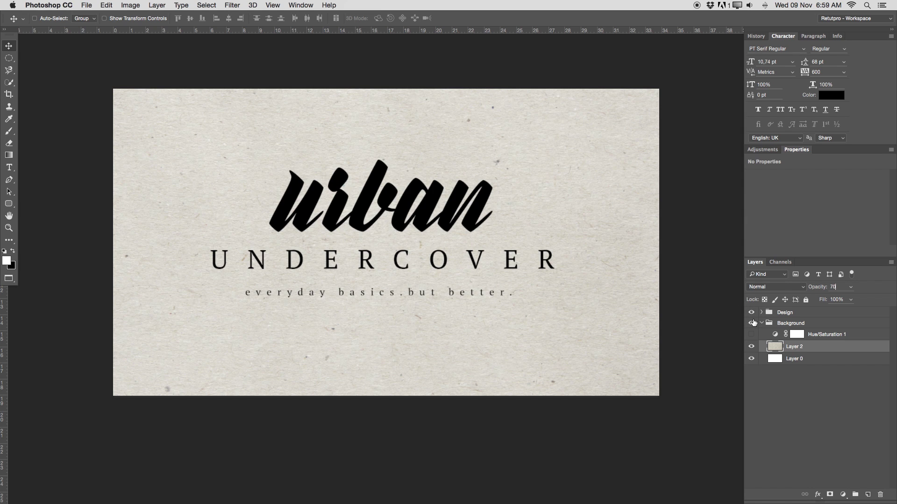
left_click(752, 312)
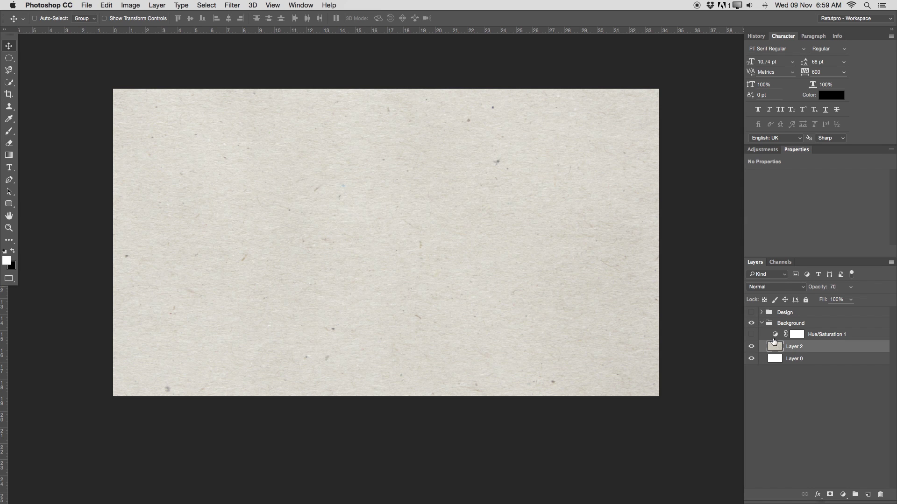
Compare the paper with the old Hue/Saturation adjustment on and off.
left_click(827, 336)
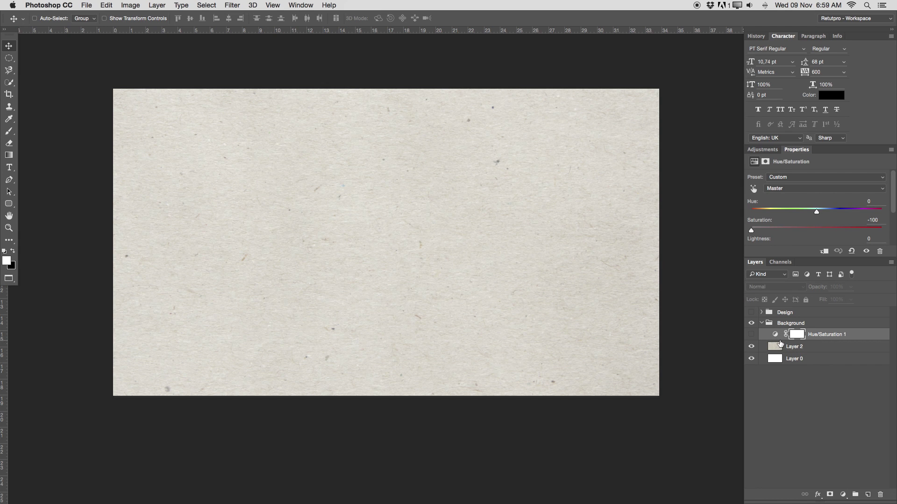
left_click(751, 334)
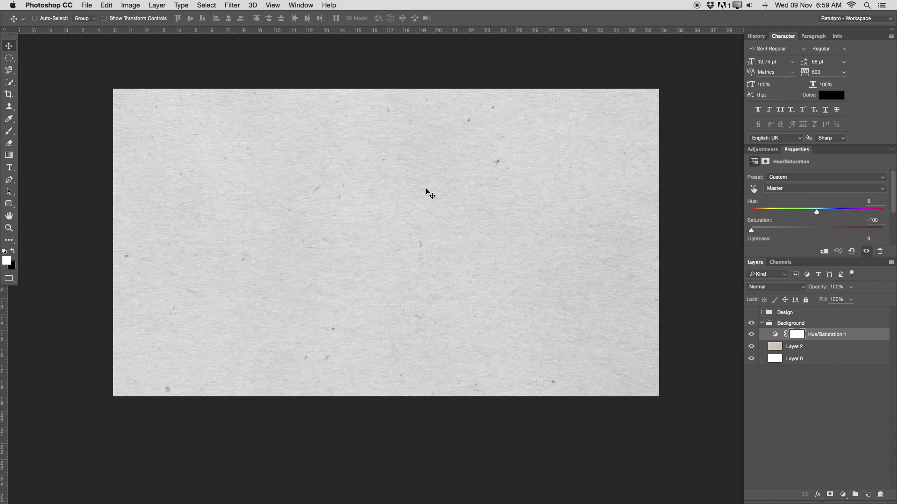
left_click(751, 335)
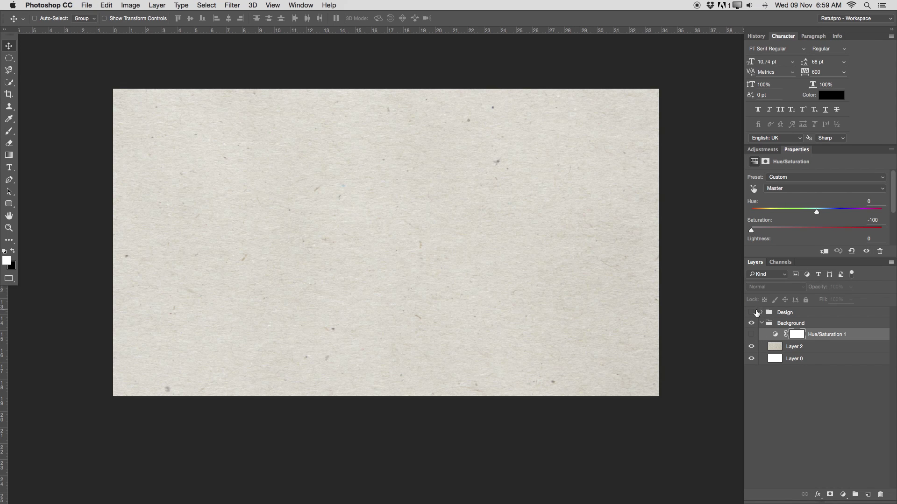
left_click(752, 312)
left_click(751, 312)
left_click(751, 334)
Replace Hue/Saturation 1 with a new Hue/Saturation adjustment at Saturation -100.
key("Delete")
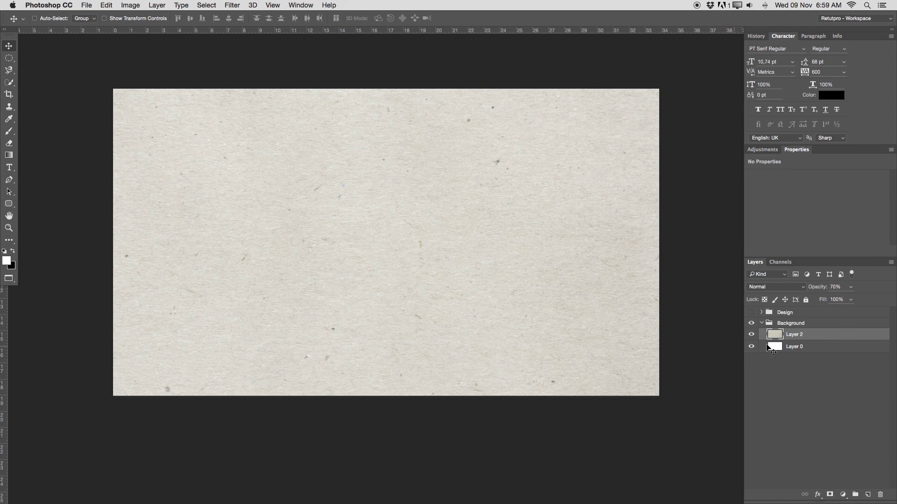
left_click(760, 150)
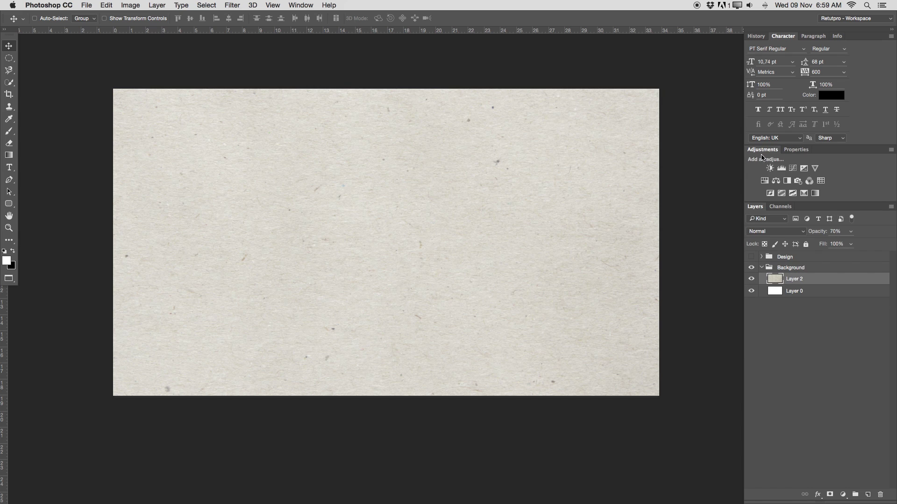
left_click(765, 182)
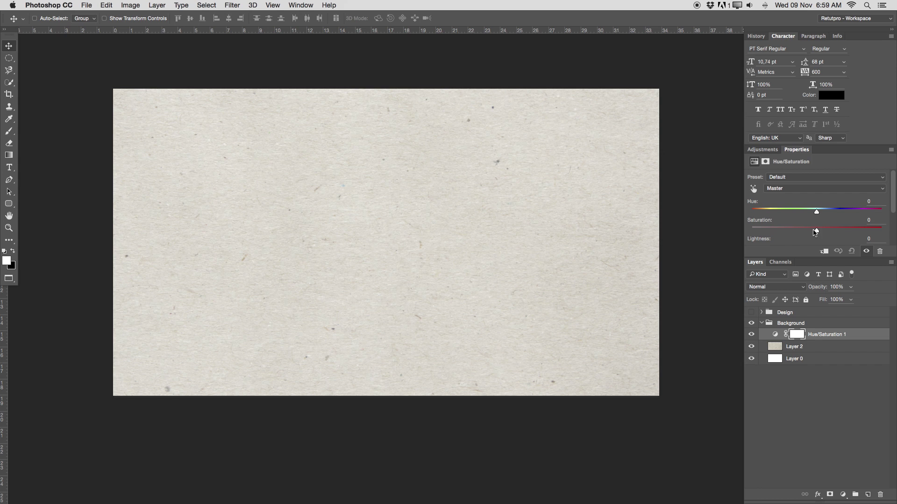
left_click_drag(815, 232, 750, 231)
left_click(800, 348)
Group and ungroup the three background layers with Cmd+G / Cmd+Shift+G, then collapse Background.
left_click(802, 358, "super")
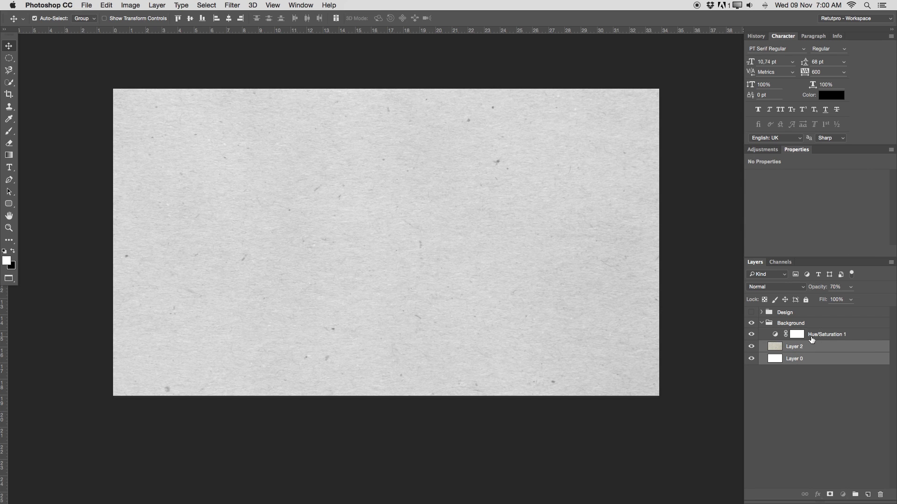
left_click(812, 339, "super")
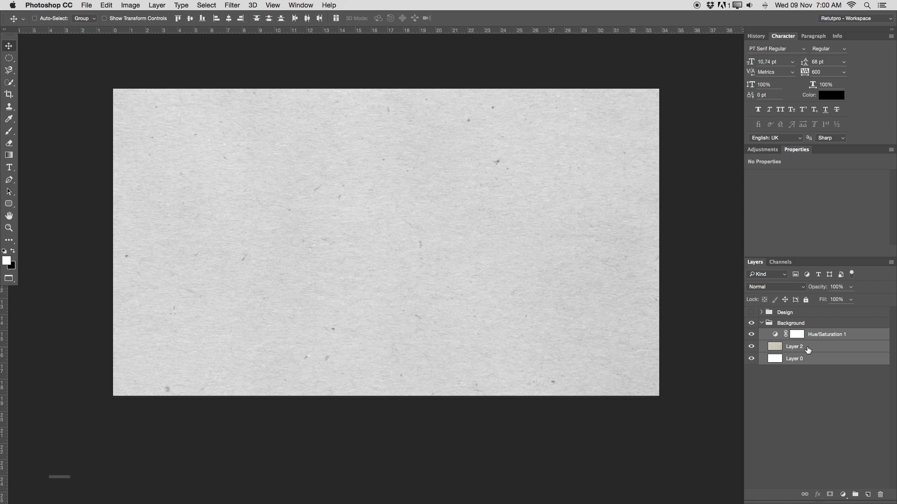
key("super+g")
left_click(796, 340)
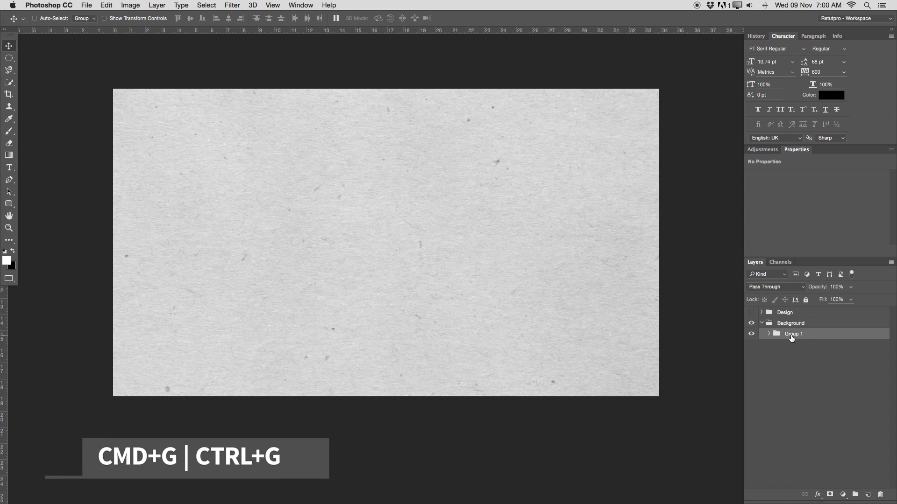
key("super+shift+g")
left_click(781, 326)
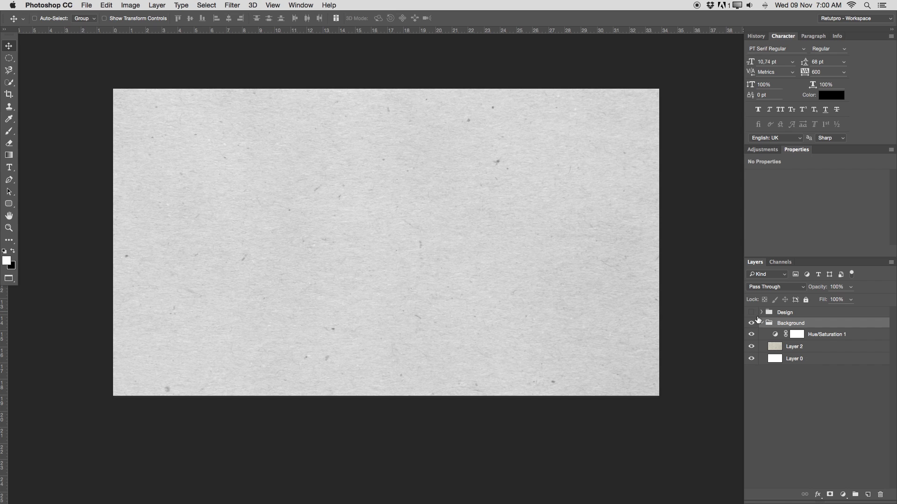
left_click(761, 323)
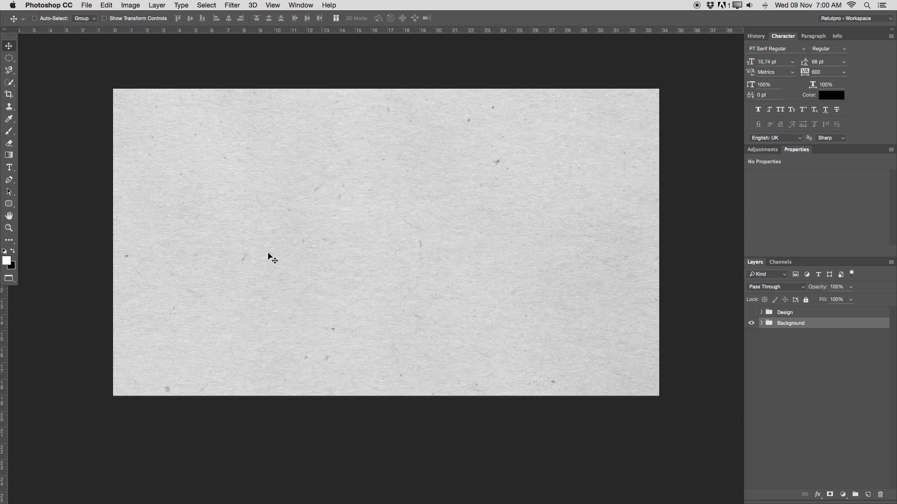
Create a text box reading 'Urban' in PT Serif and enlarge it to 99.74 pt.
left_click(9, 167)
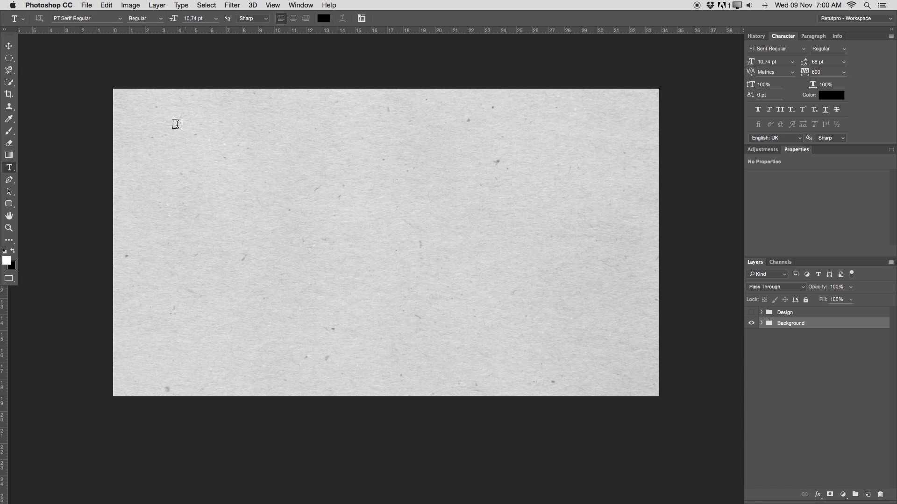
left_click_drag(173, 124, 628, 330)
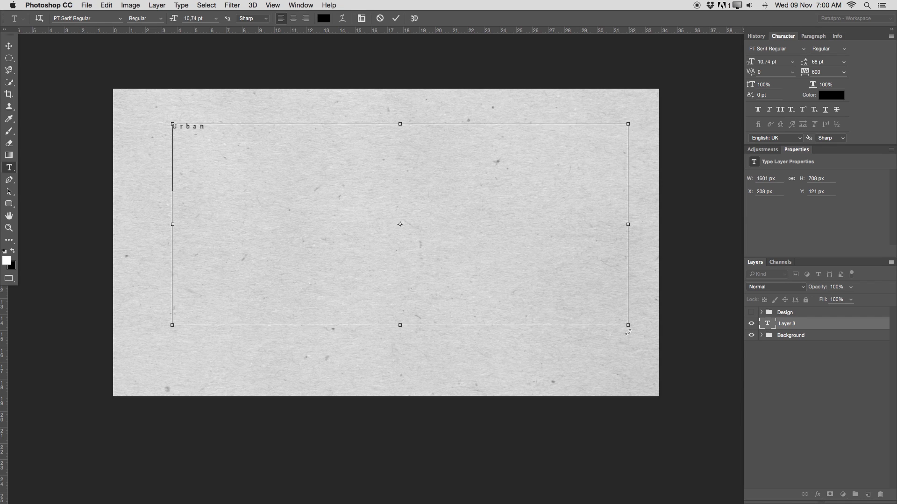
key("ctrl+a")
left_click_drag(174, 18, 216, 28)
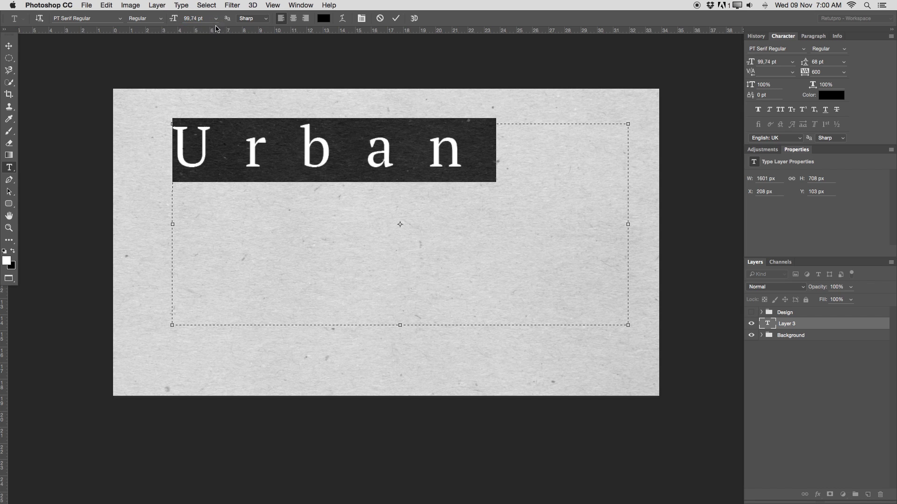
left_click(119, 20)
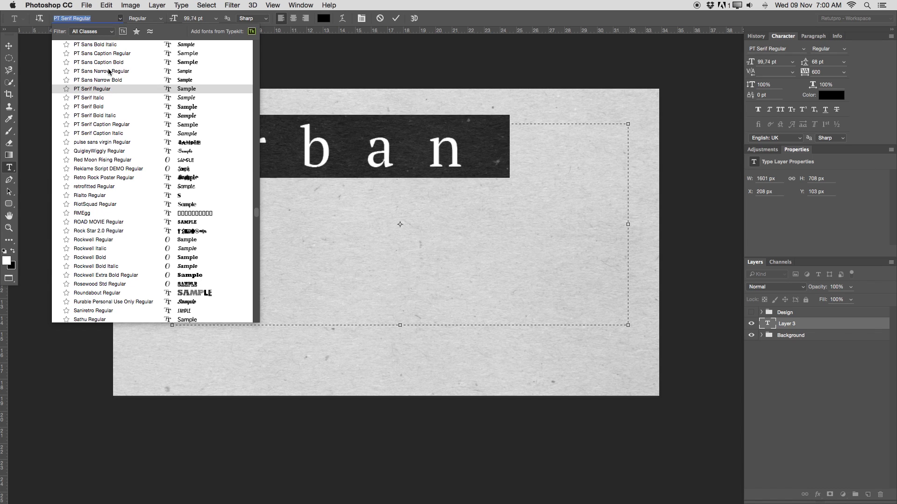
Change Urban's font to Rurable Personal Use Only Regular and reselect the text.
key("BackSpace")
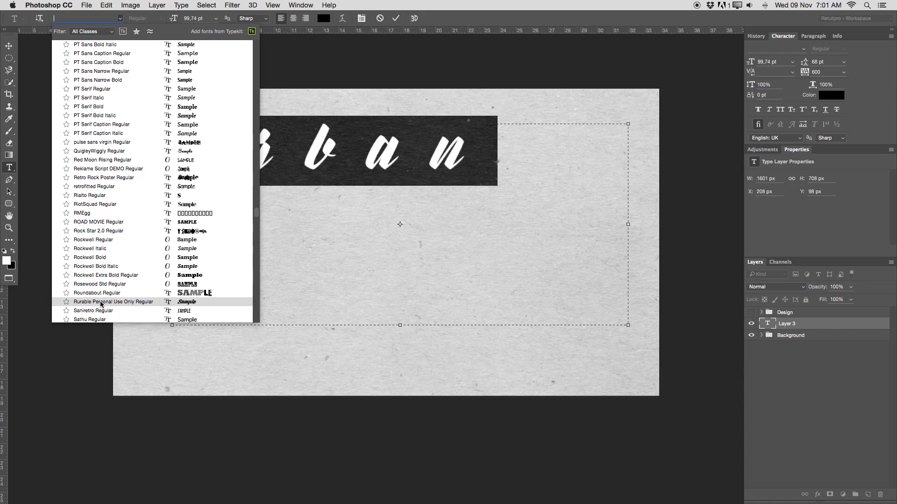
left_click(120, 302)
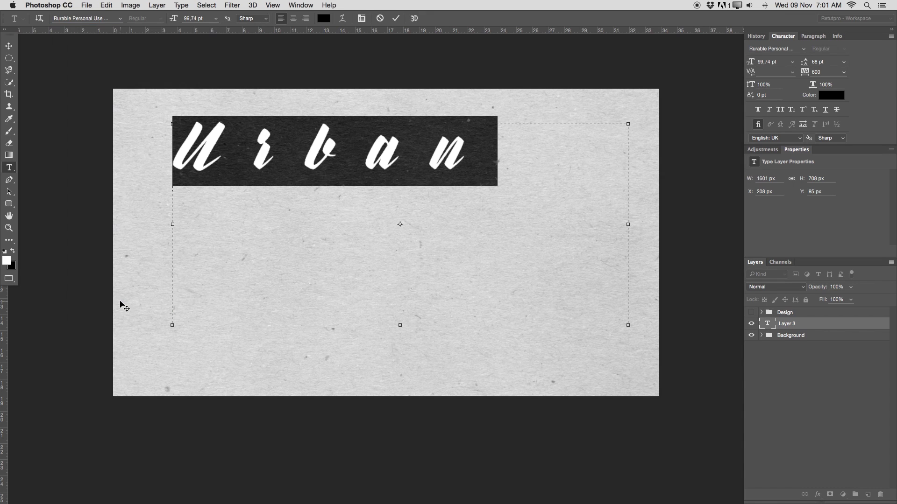
double_click(411, 135)
left_click(361, 150)
key("super+a")
Reset Urban's tracking to 0 and select the capital U.
left_click(297, 6)
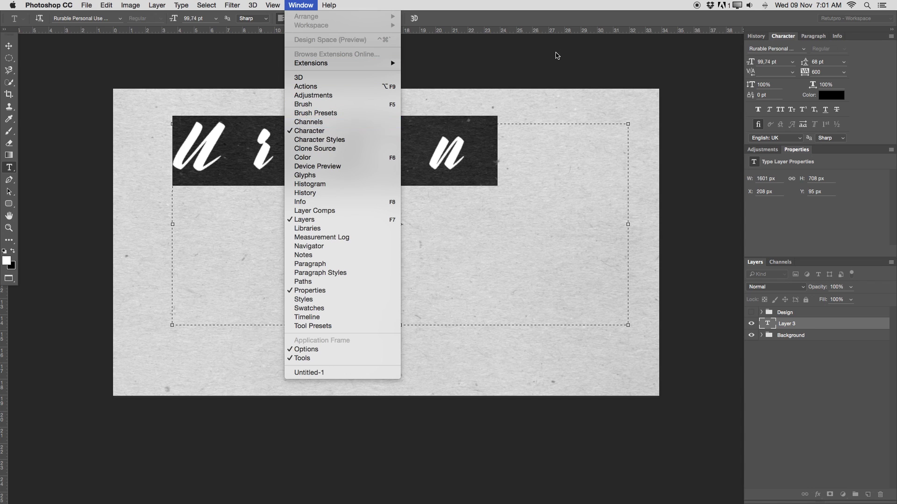
left_click(555, 54)
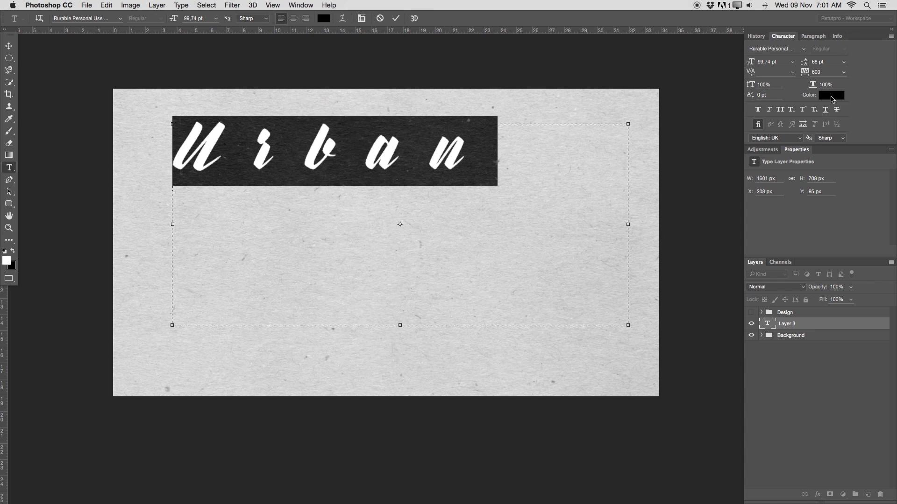
left_click(821, 72)
type("0")
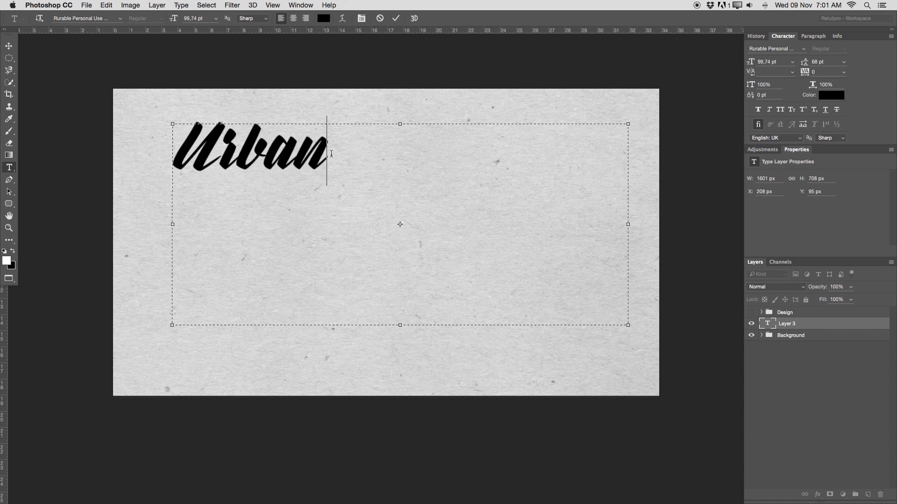
left_click_drag(329, 154, 144, 160)
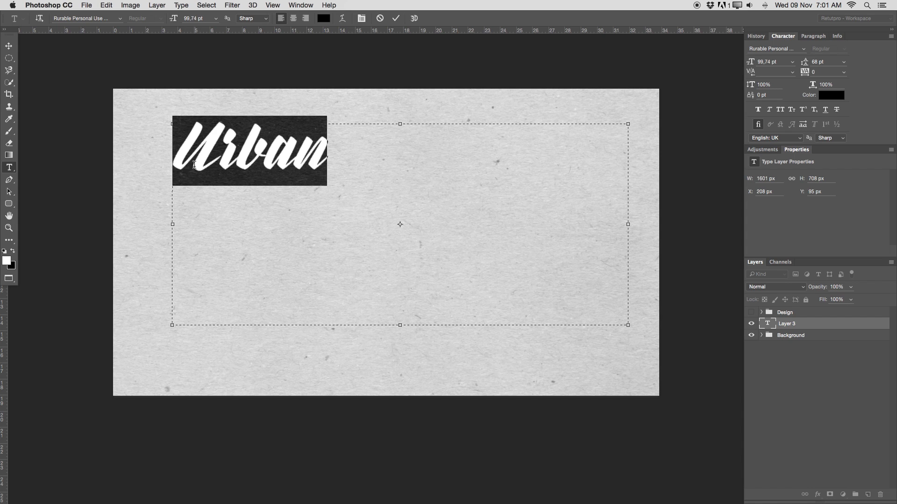
left_click_drag(213, 154, 128, 136)
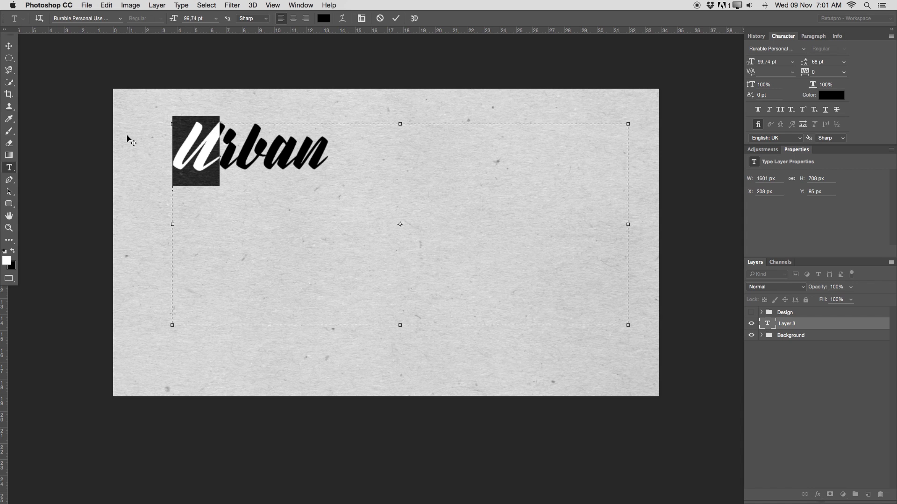
Retype the U as lowercase and enlarge 'urban' to 155.74 pt.
type("u")
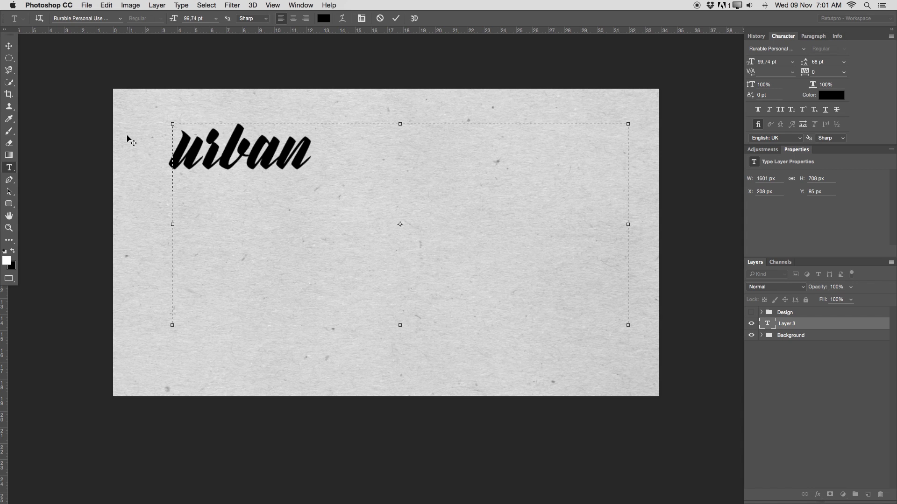
double_click(165, 139)
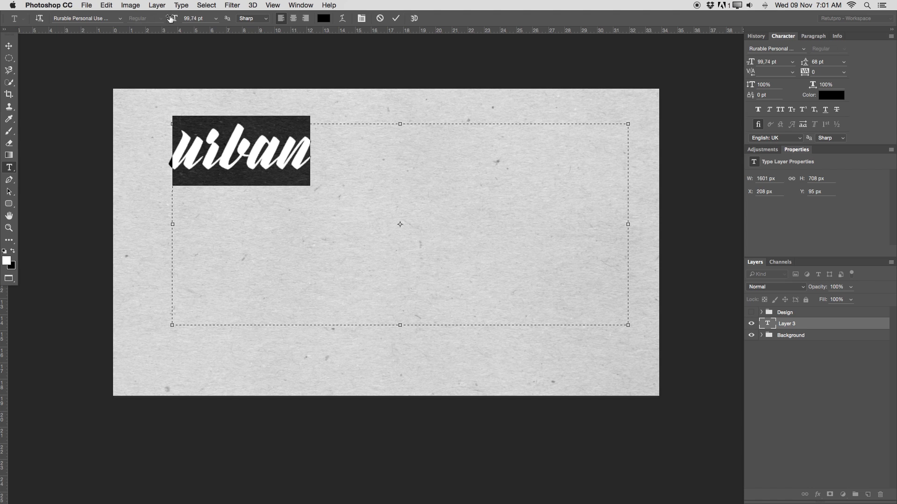
left_click_drag(171, 17, 202, 26)
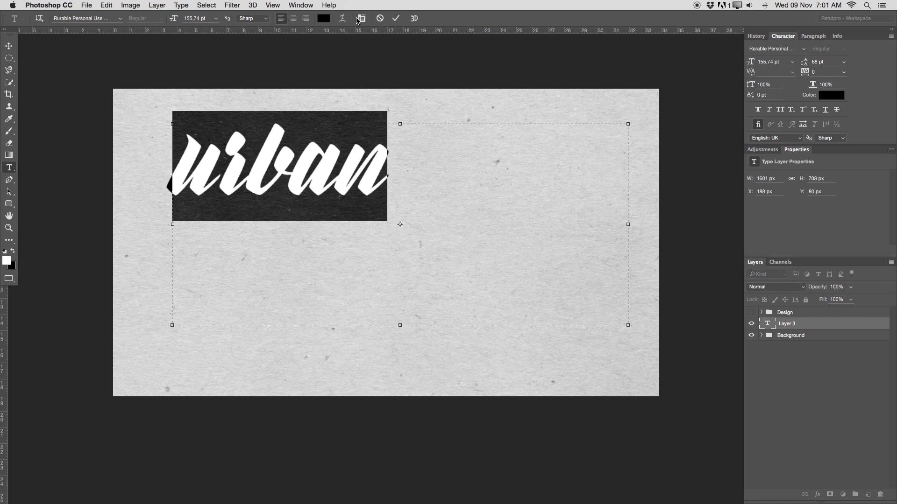
Commit the urban text and move it right and down to X 543 px, Y 143 px.
left_click(396, 19)
left_click(9, 46)
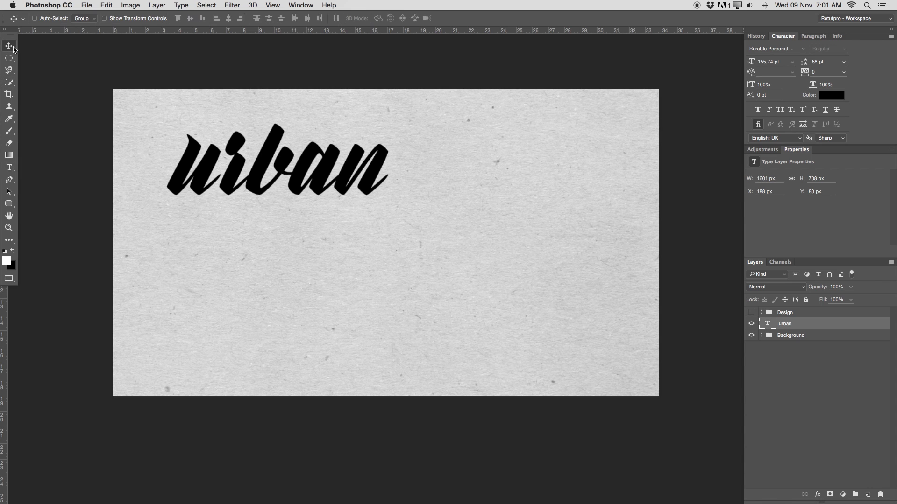
left_click_drag(340, 170, 440, 189)
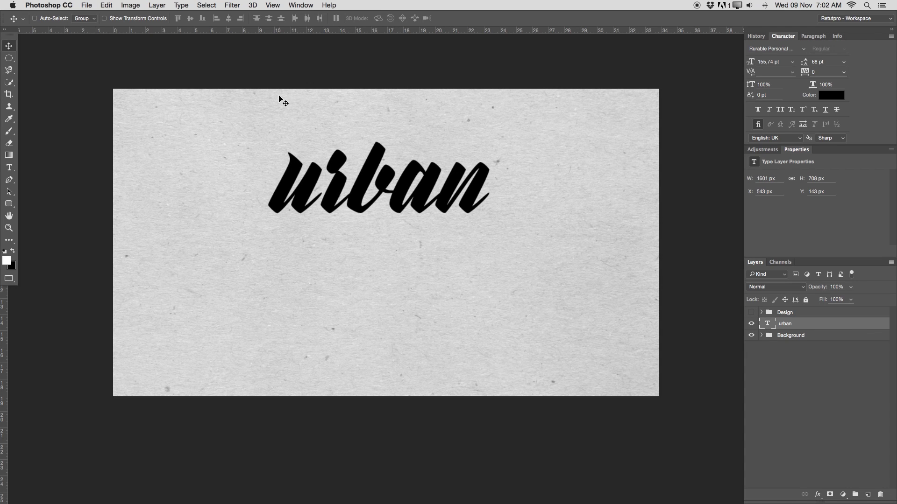
left_click(279, 5)
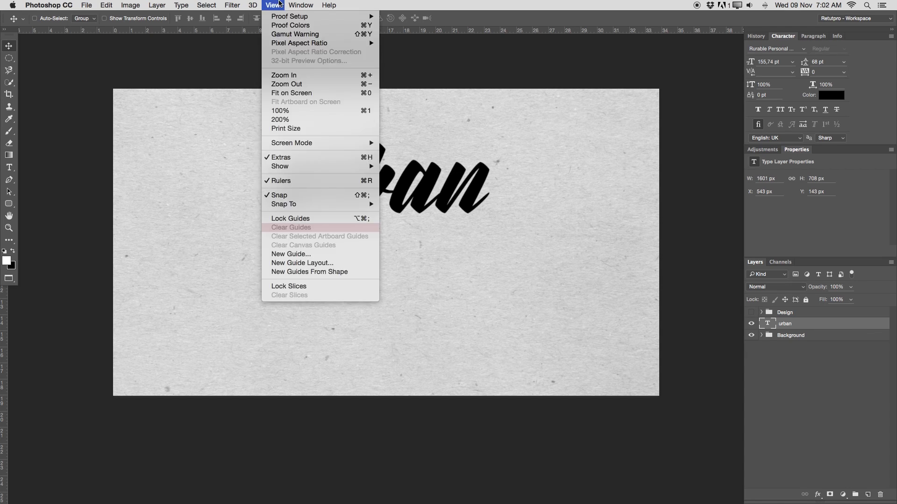
Add a vertical guide at 50% down the centre of the canvas.
left_click(292, 254)
left_click_drag(560, 293, 413, 292)
type("50")
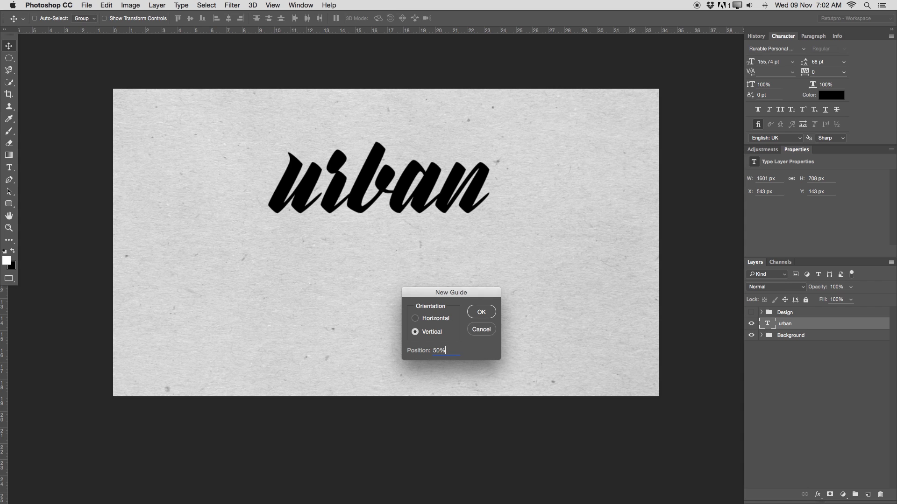
key("Return")
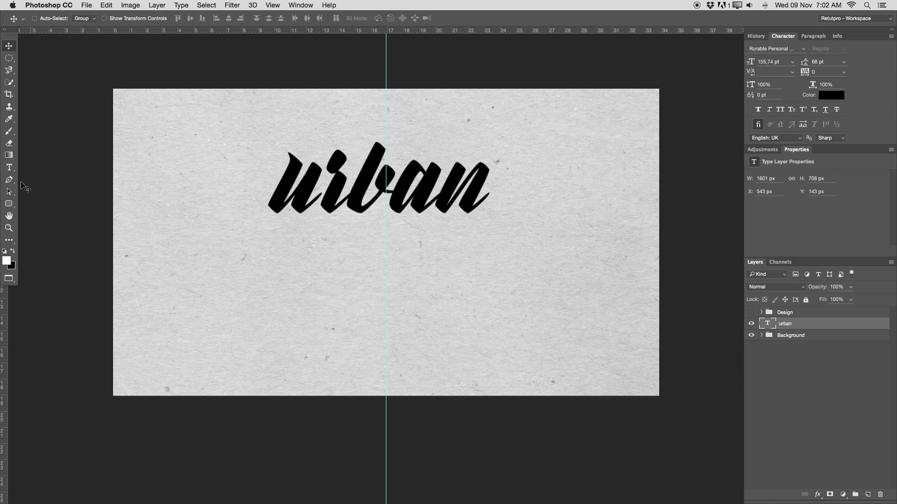
left_click(9, 167)
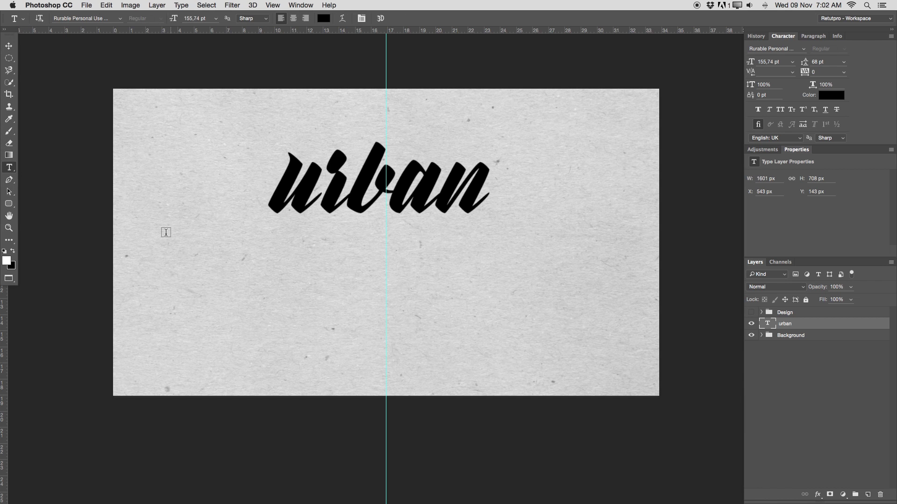
Type UNDERCOVER in a wide text box below urban and shrink it to about 89.74 pt.
left_click_drag(143, 235, 630, 339)
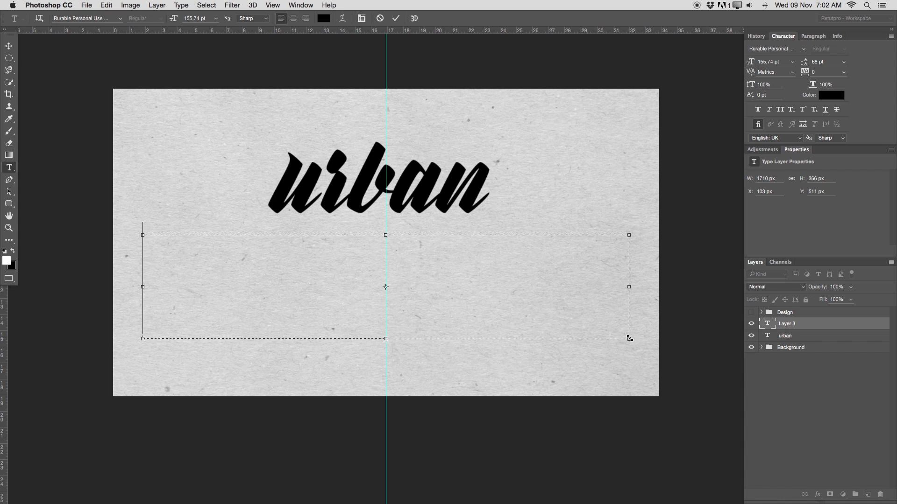
type("UN")
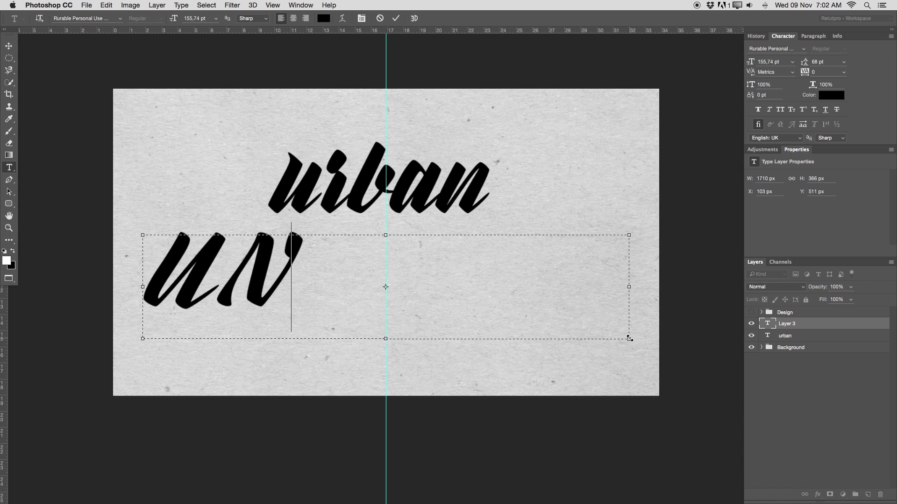
type("DERCO")
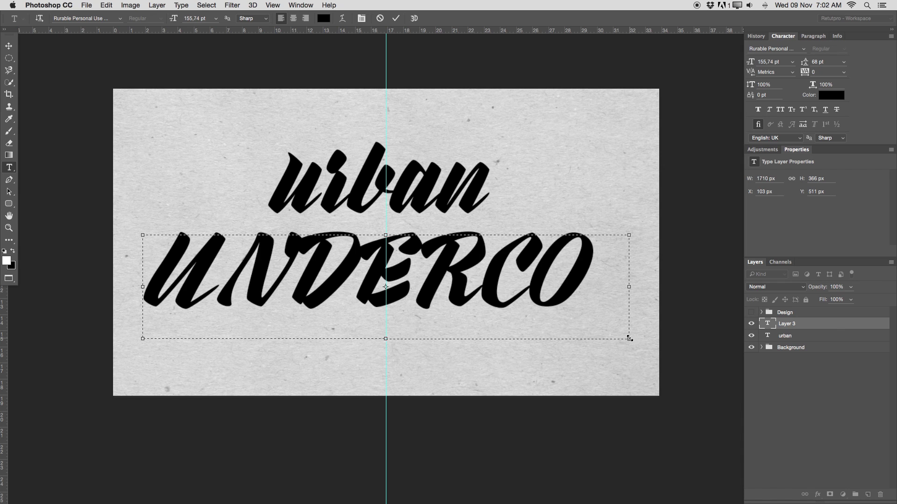
key("super+a")
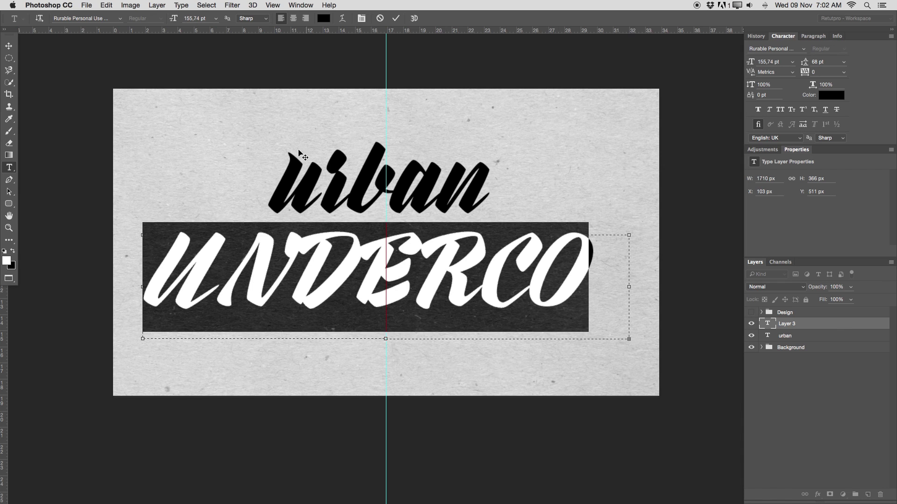
left_click_drag(180, 21, 142, 5)
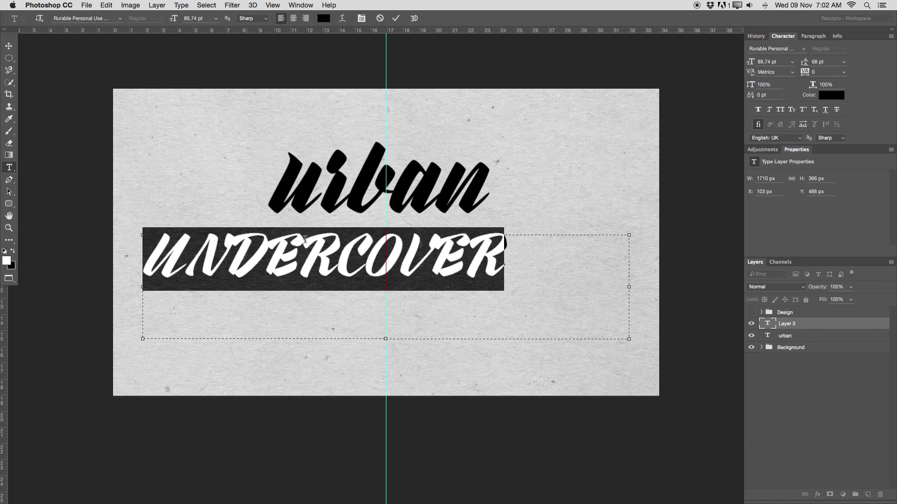
left_click(109, 20)
Apply PT Serif Regular to UNDERCOVER and set its font size to 46 pt.
left_click(119, 19)
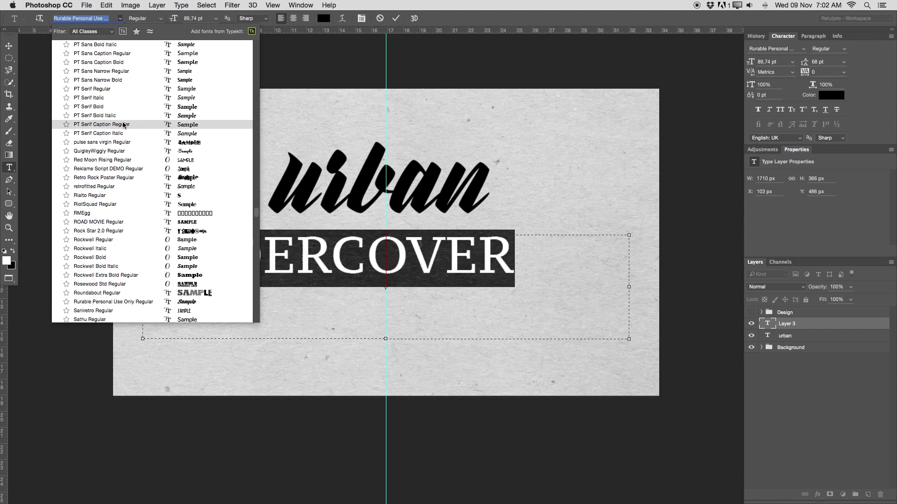
left_click(122, 89)
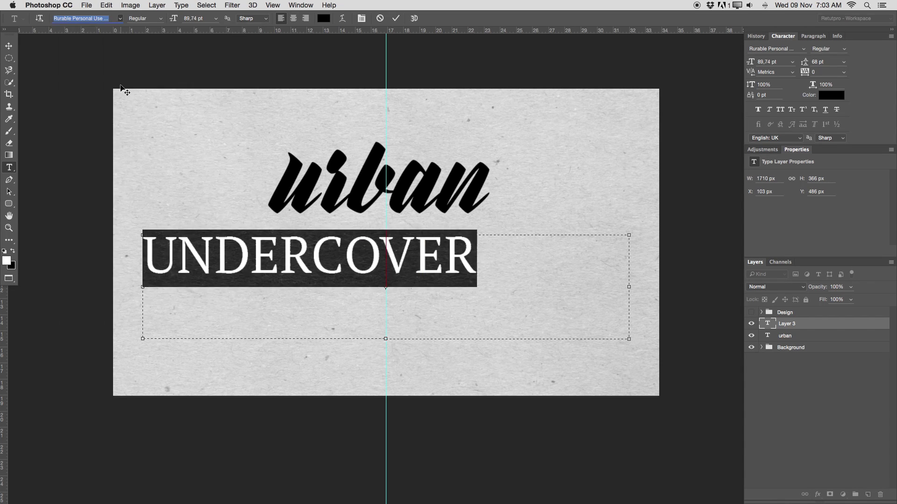
left_click(276, 288)
left_click_drag(483, 266, 104, 254)
left_click(193, 18)
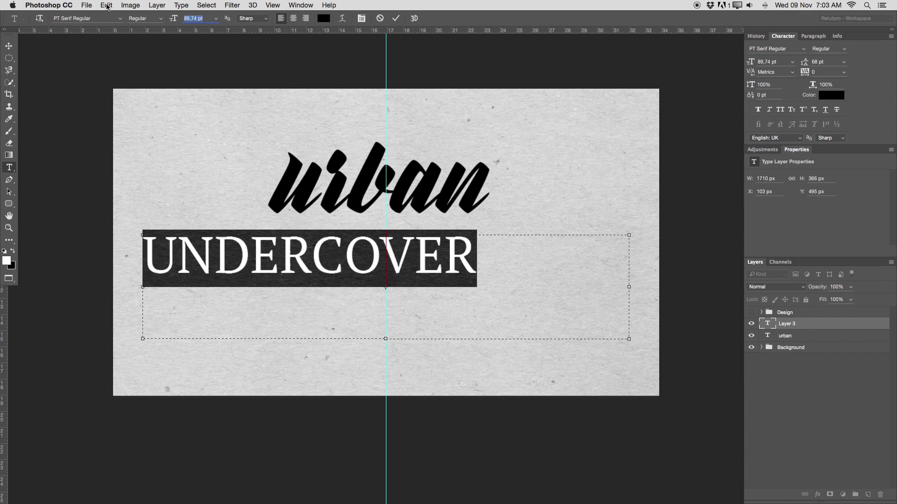
type("46")
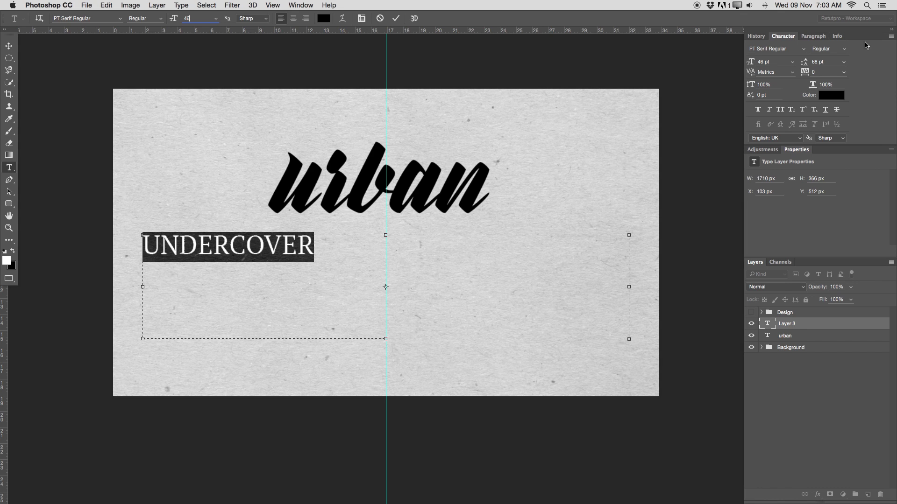
left_click(814, 72)
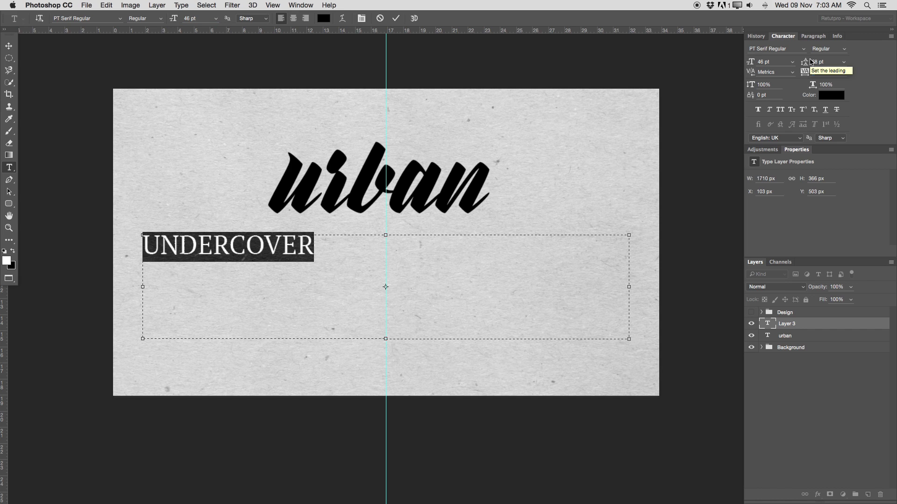
Give UNDERCOVER a tracking of 720 and commit the type layer.
type("1000")
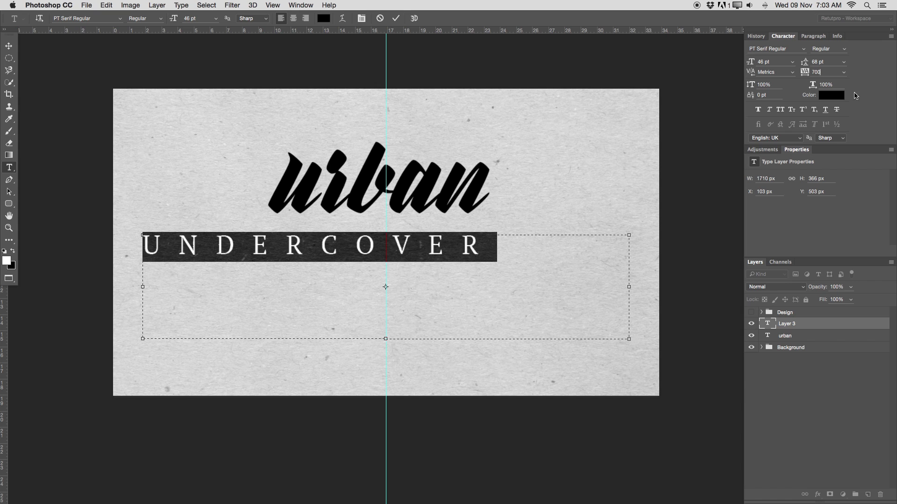
key("BackSpace")
key("BackSpace")
type("20")
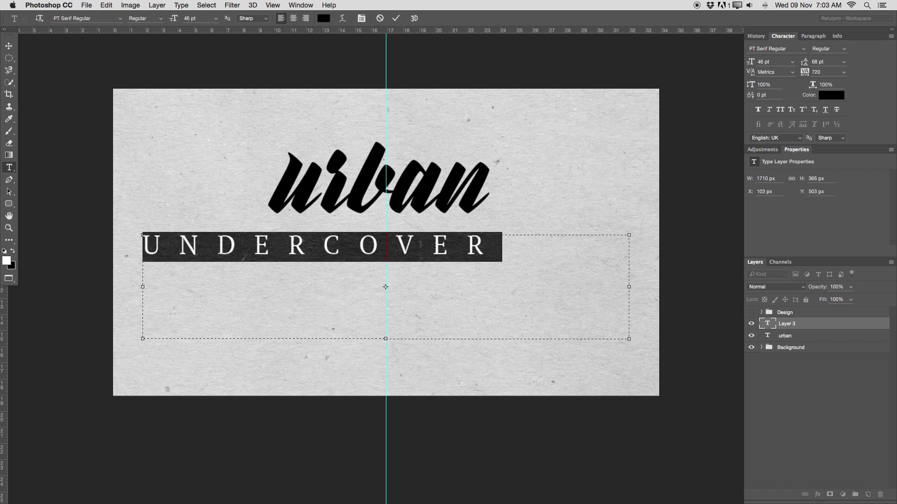
key("super+Return")
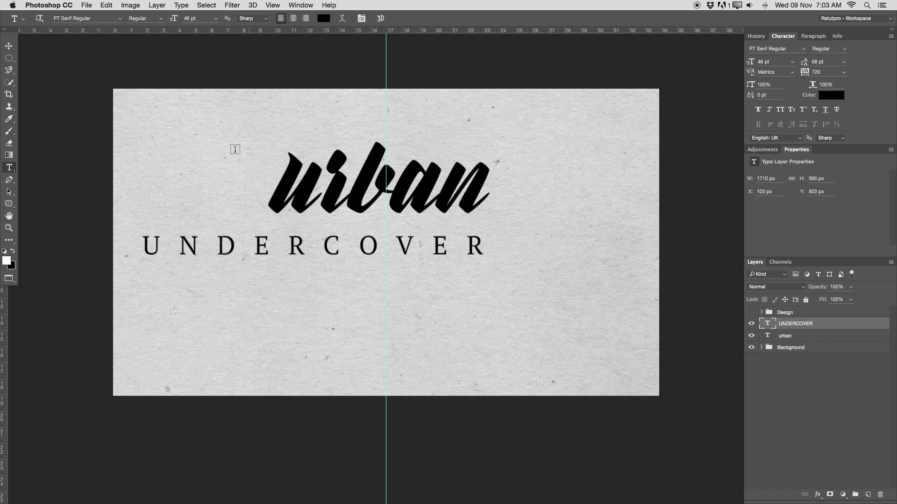
Move UNDERCOVER to X 358 px, Y 486 px, centred beneath urban.
key("v")
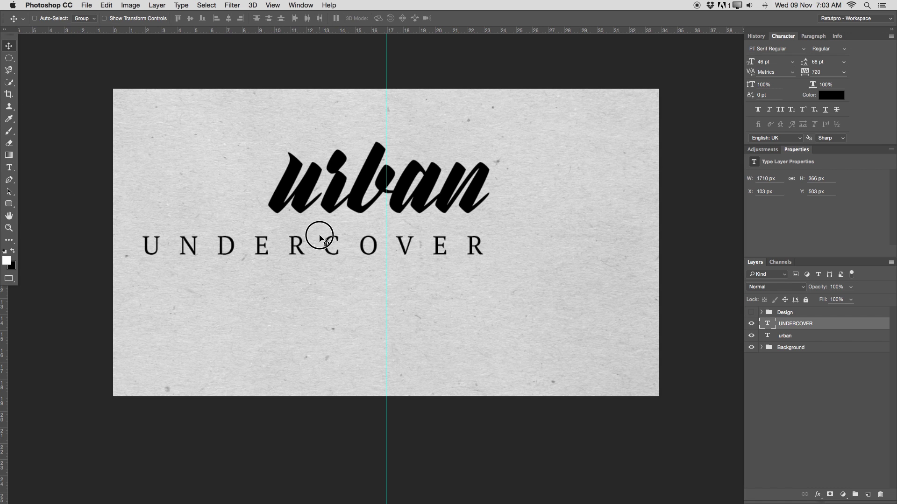
left_click_drag(321, 238, 402, 226)
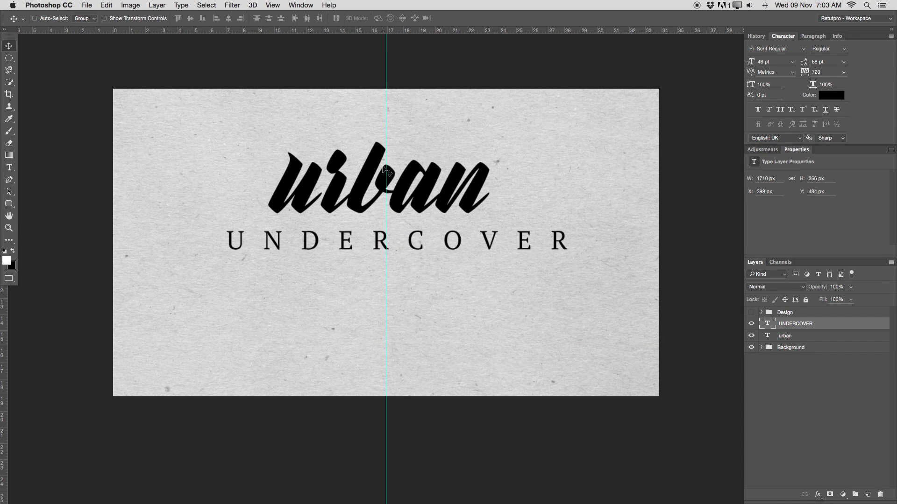
key("Left")
key("Left")
key("Left")
key("Left")
key("Left")
key("Left")
key("Left")
key("Left")
key("Left")
key("Left")
key("Left")
key("Left")
key("Left")
key("Left")
key("Left")
key("Left")
key("Left")
key("Left")
key("Left")
key("Left")
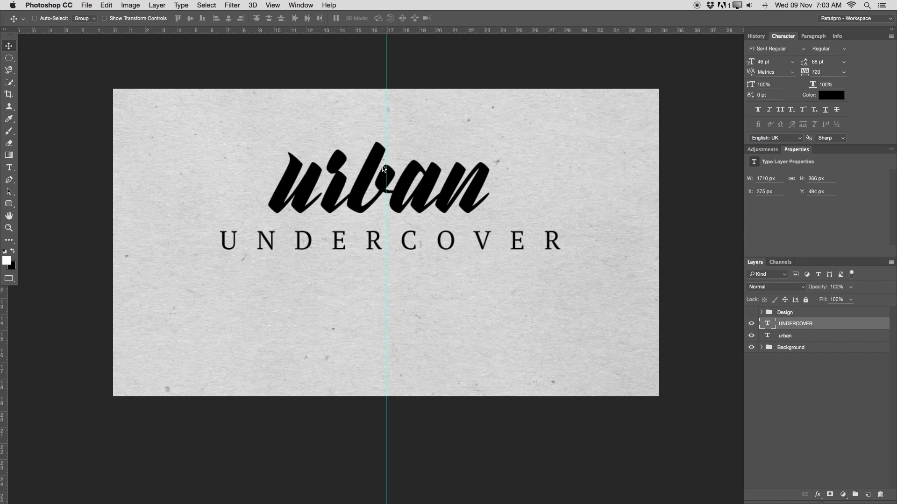
key("Left")
key("Left")
key("Left")
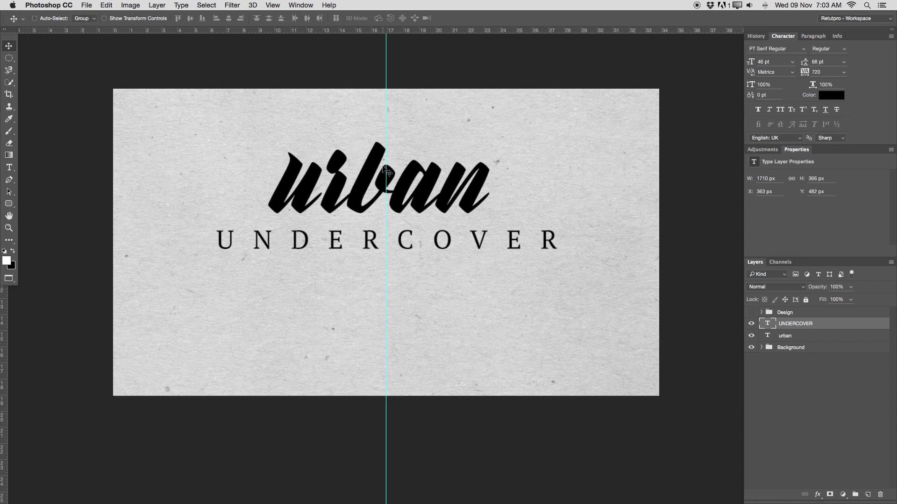
key("Up")
key("Left")
key("Left")
key("Down")
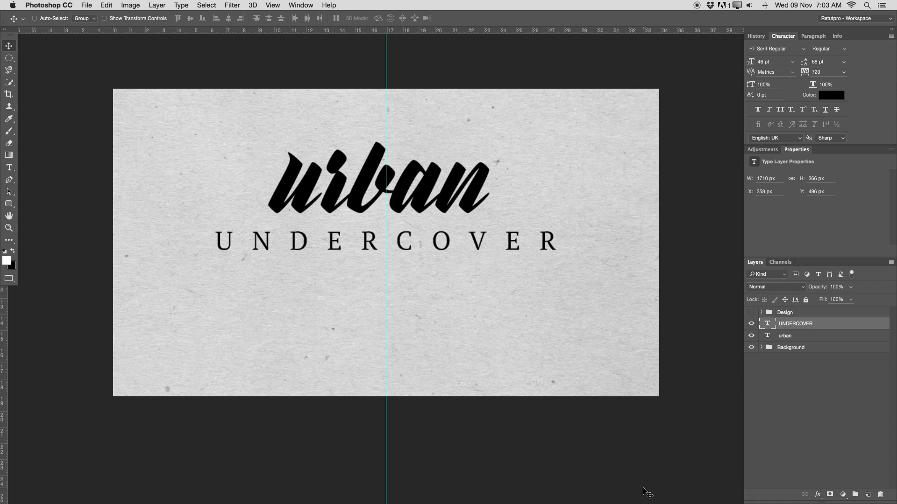
Duplicate the UNDERCOVER layer and move the copy down below the original.
key("super+j")
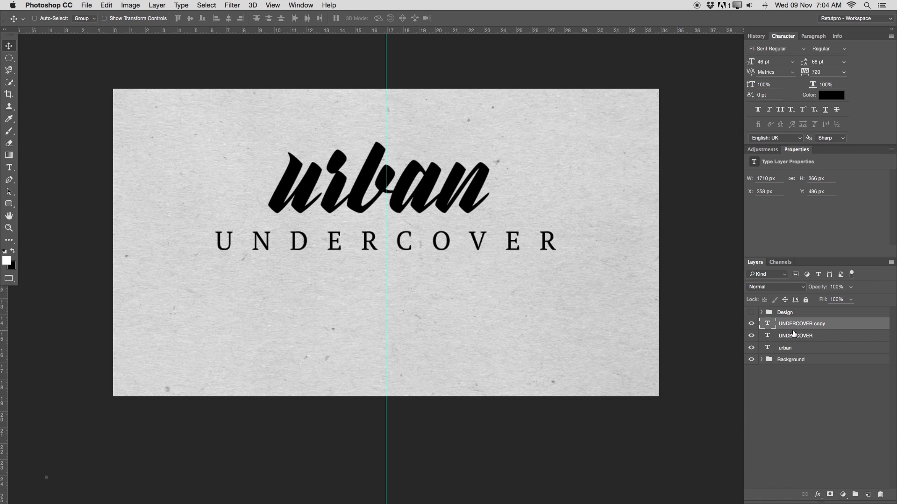
key("t")
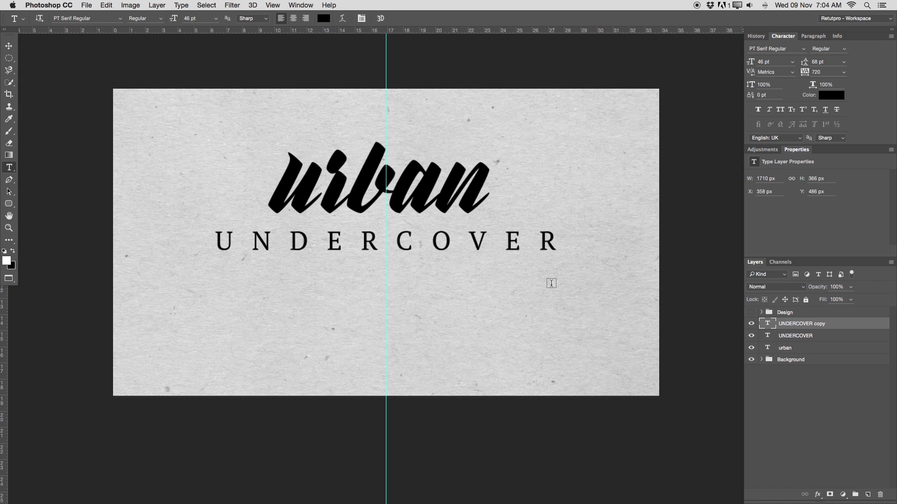
key("v")
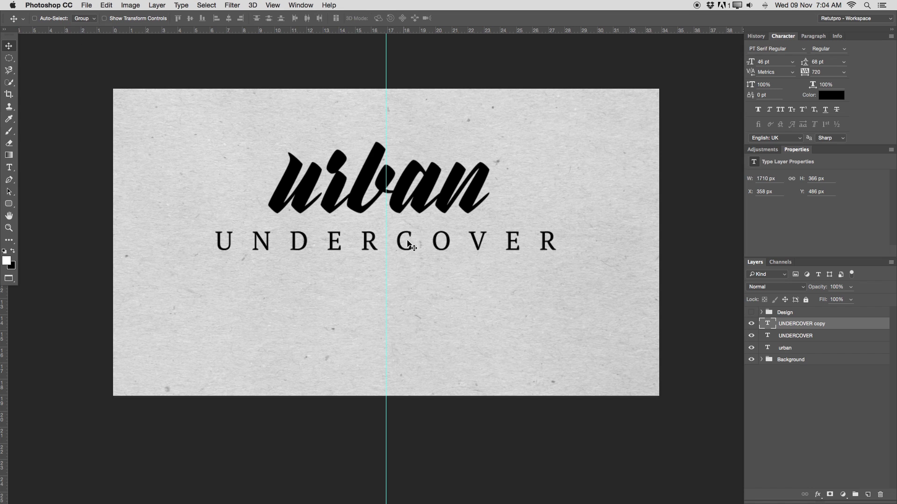
left_click_drag(411, 247, 410, 300)
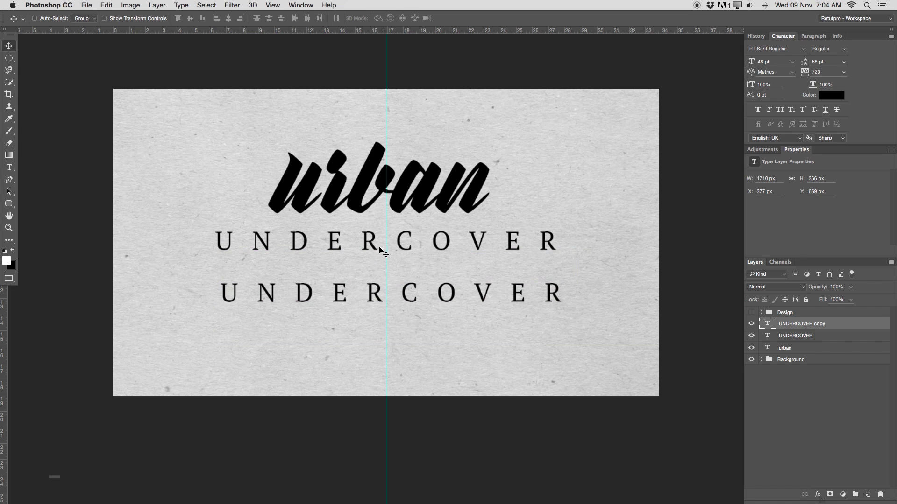
Replace the copy's text with the two-line tagline 'everydaybasics' / 'but better'.
key("t")
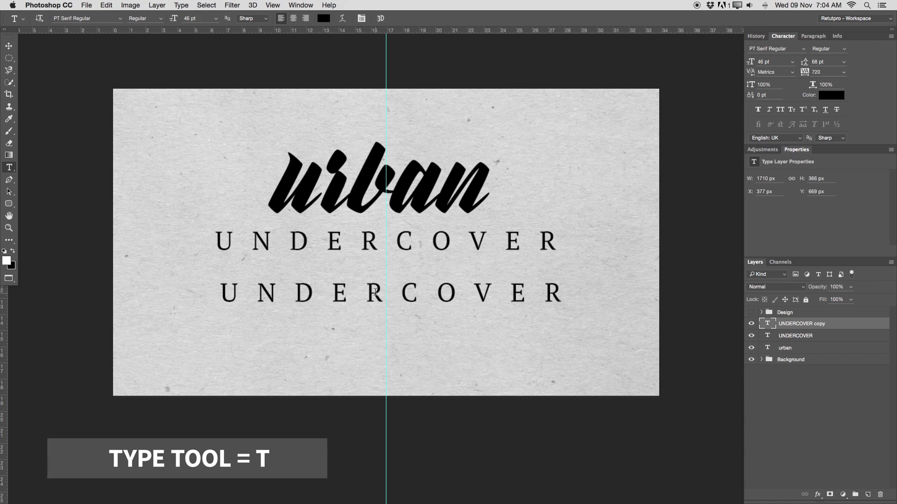
left_click(375, 290)
key("super+a")
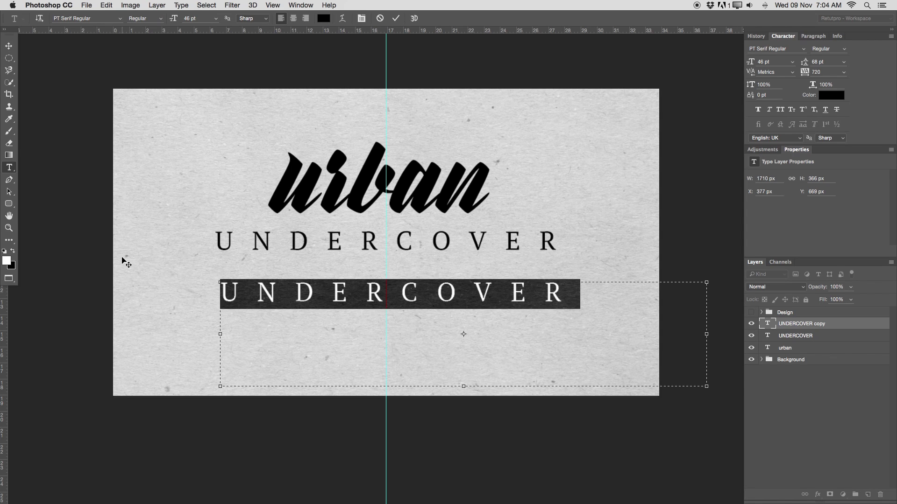
type("every")
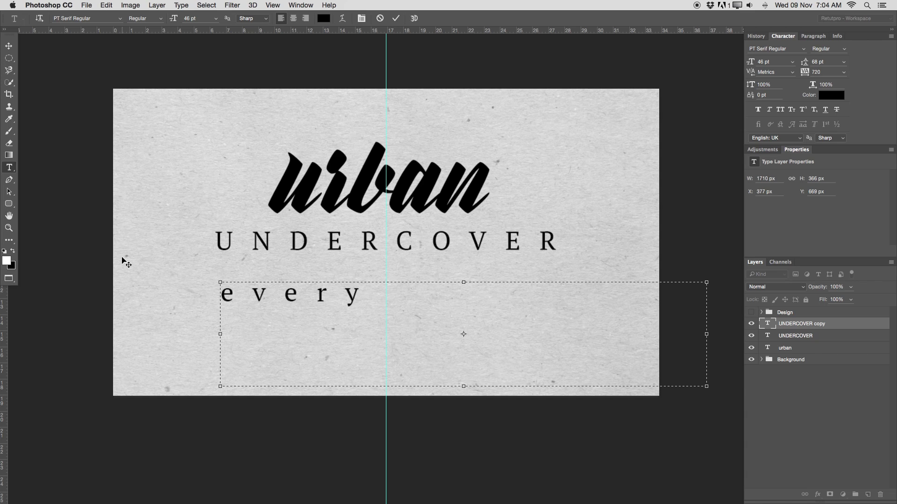
type("day ba")
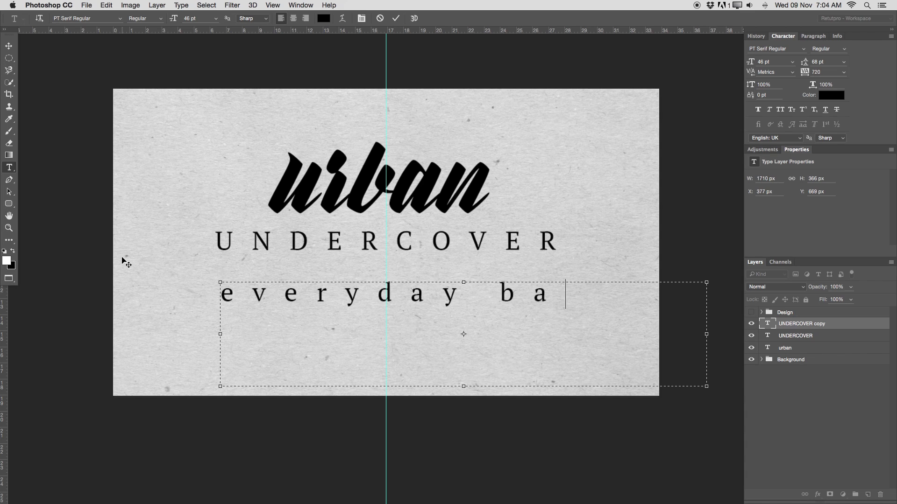
type("sics")
key("Return")
type("but better.")
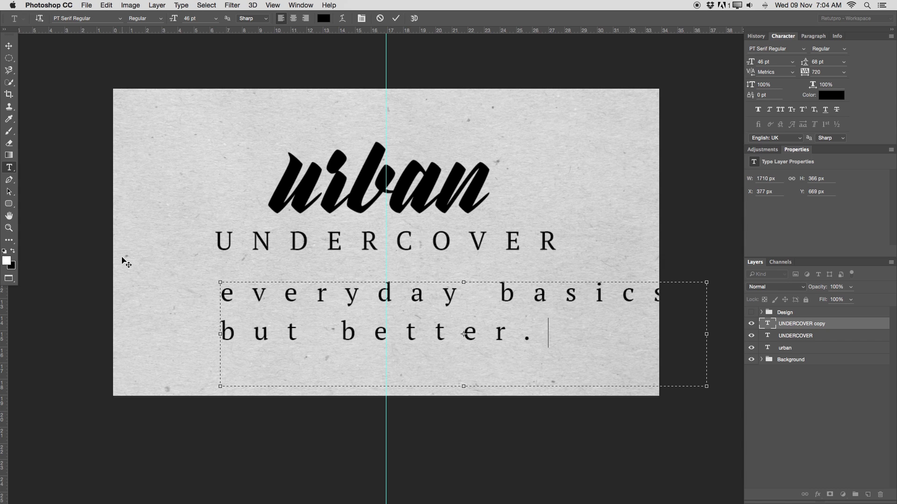
left_click(502, 294)
key("BackSpace")
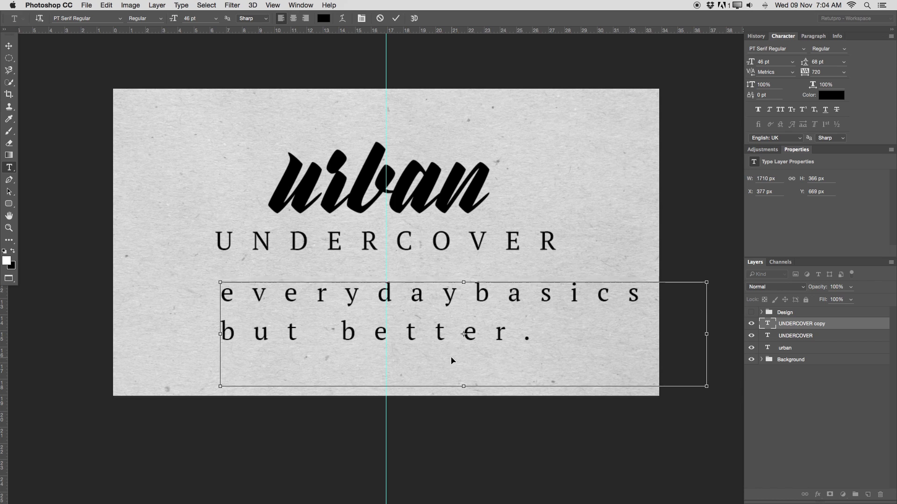
key("super+a")
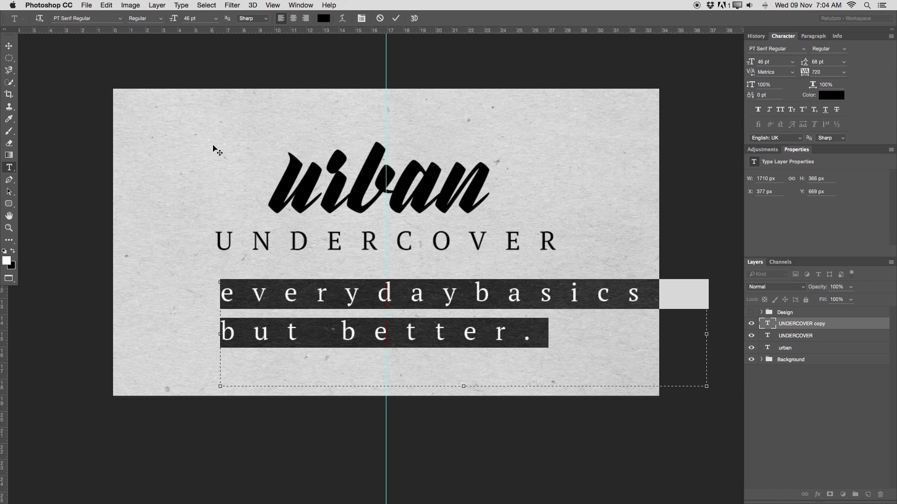
Set the tagline's font size to 17 pt.
left_click(186, 19)
type("10")
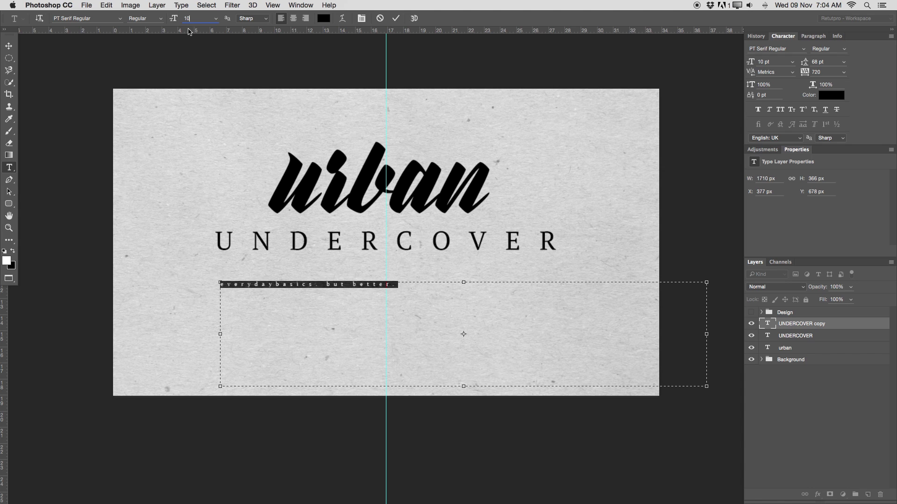
key("BackSpace")
type("20")
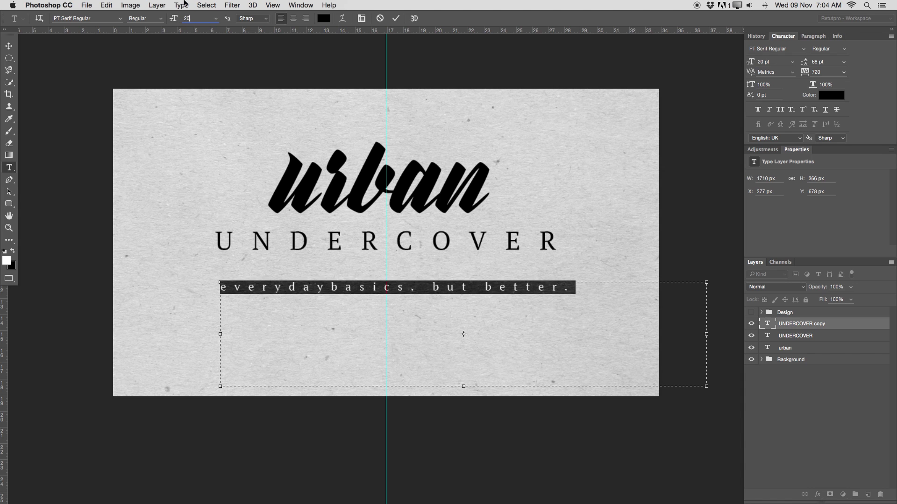
key("BackSpace")
key("BackSpace")
type("17")
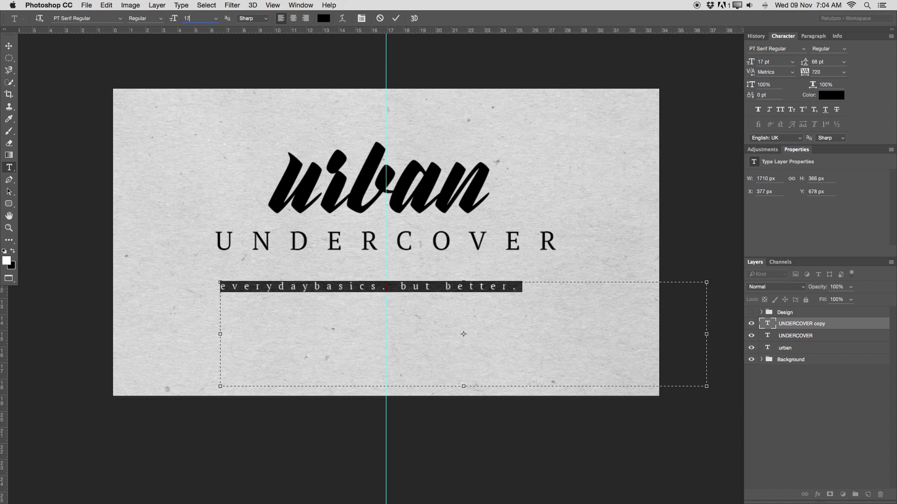
Join the tagline onto one line as 'everydaybasics.butbetter.' with a period after basics.
left_click(395, 288)
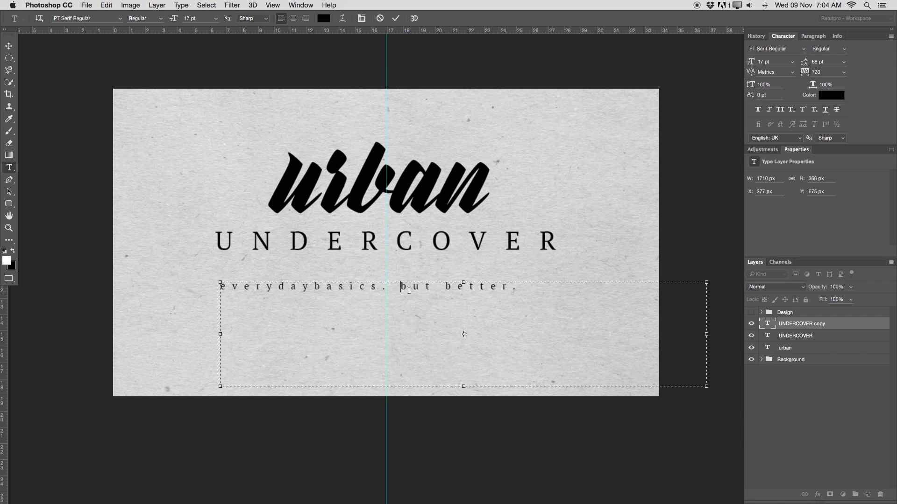
key("Delete")
key("BackSpace")
type(".")
left_click_drag(436, 286, 392, 286)
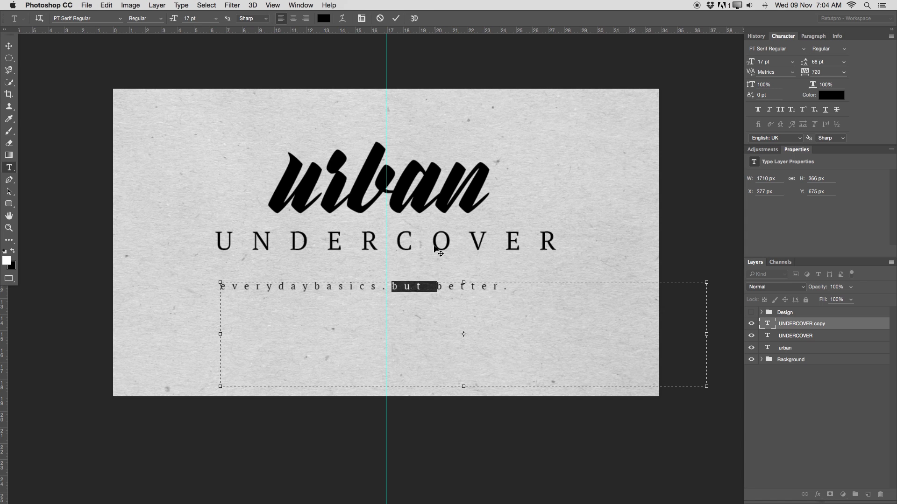
type("0")
key("ctrl+z")
key("Right")
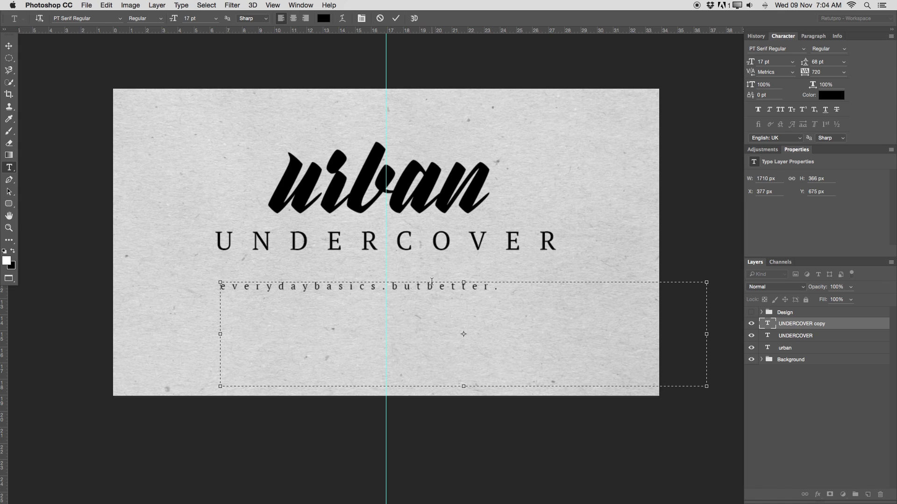
Set the tagline's tracking to 600 and commit the text.
left_click_drag(509, 287, 130, 290)
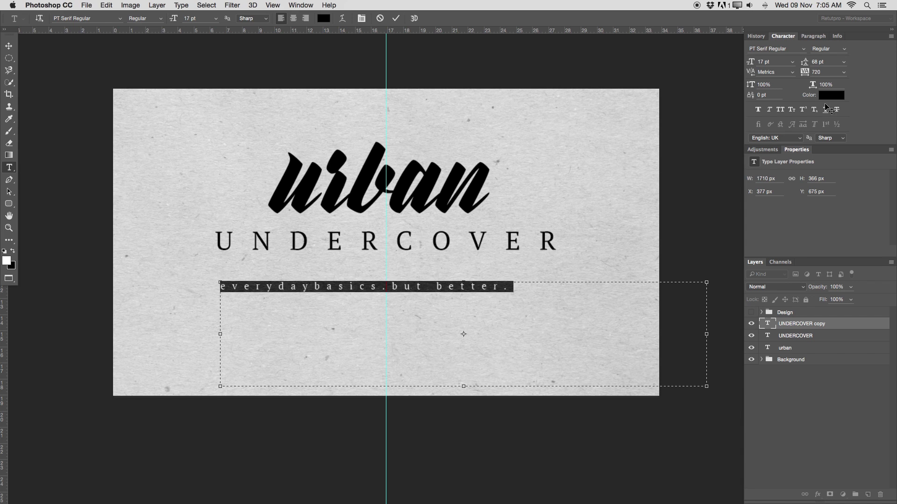
left_click(825, 71)
type("600")
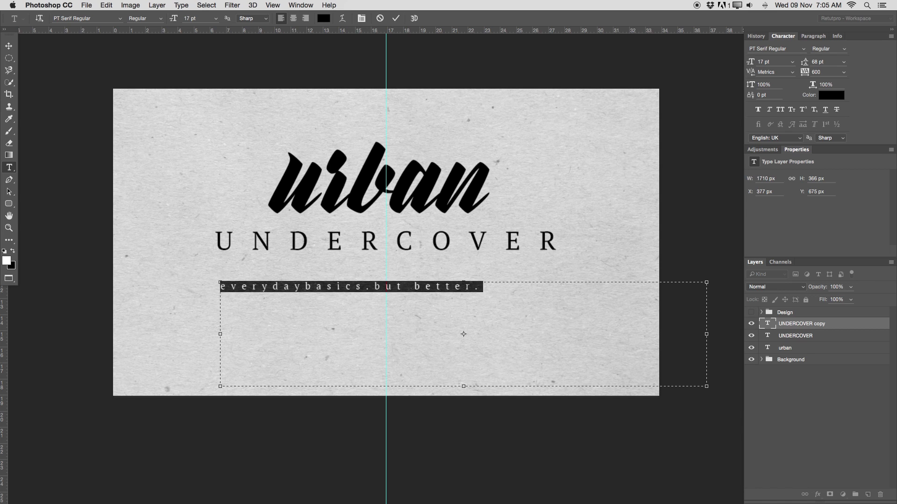
key("super+Return")
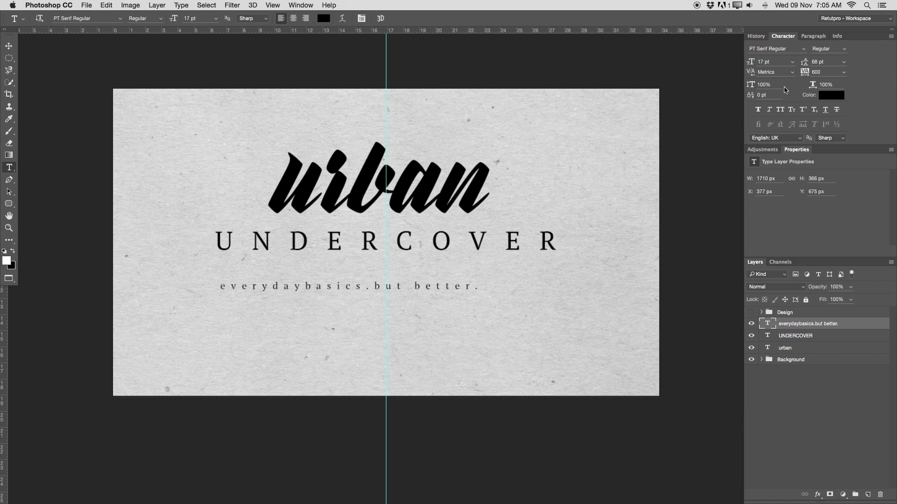
Centre the tagline just beneath UNDERCOVER at X 498 px, Y 635 px.
key("v")
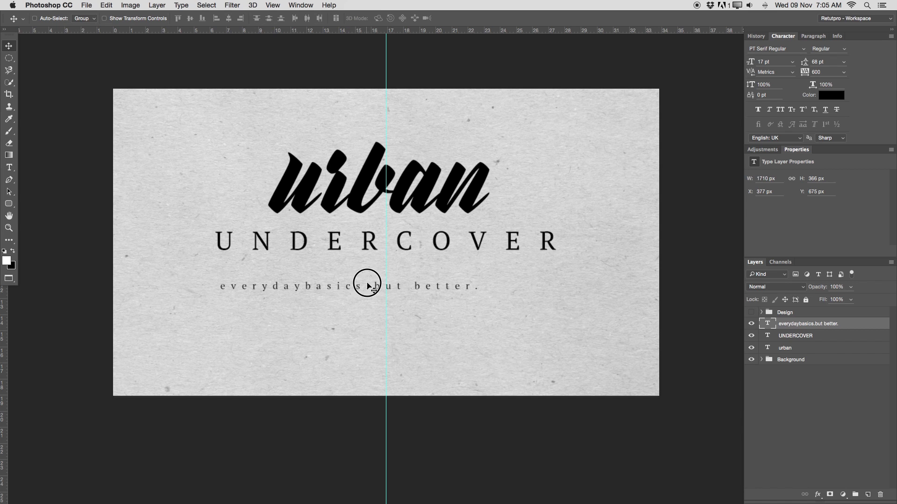
left_click_drag(367, 280, 400, 277)
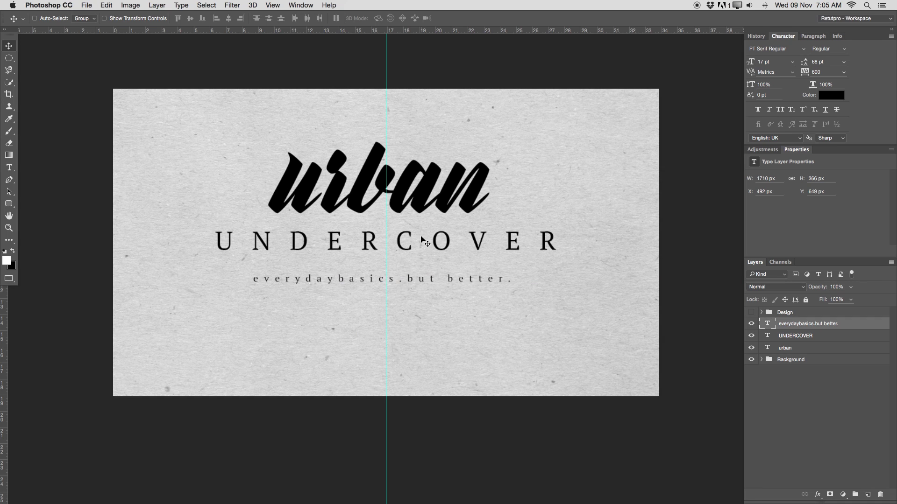
key("Right")
key("Right")
key("Right")
key("Right")
key("Right")
key("Up")
key("Up")
key("Up")
key("Up")
key("Up")
key("Up")
key("Up")
key("Up")
key("Up")
key("Up")
key("Up")
key("Up")
key("Up")
key("Up")
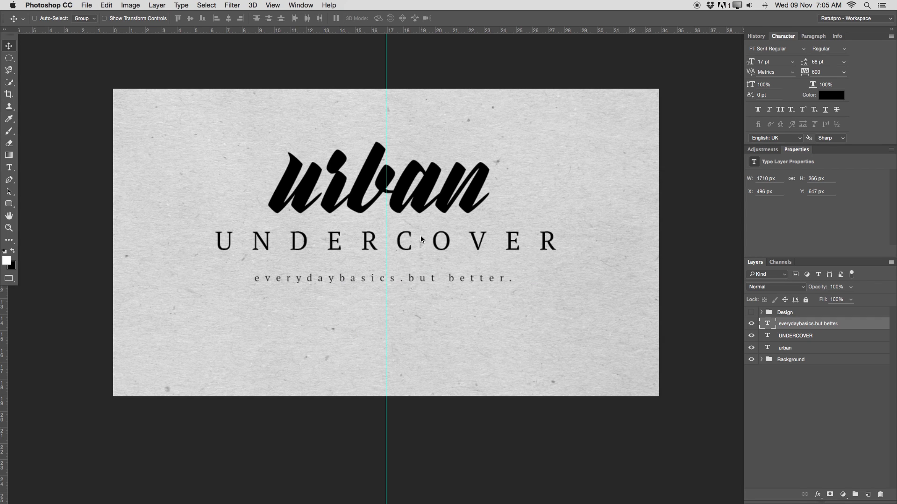
key("Down")
key("Down")
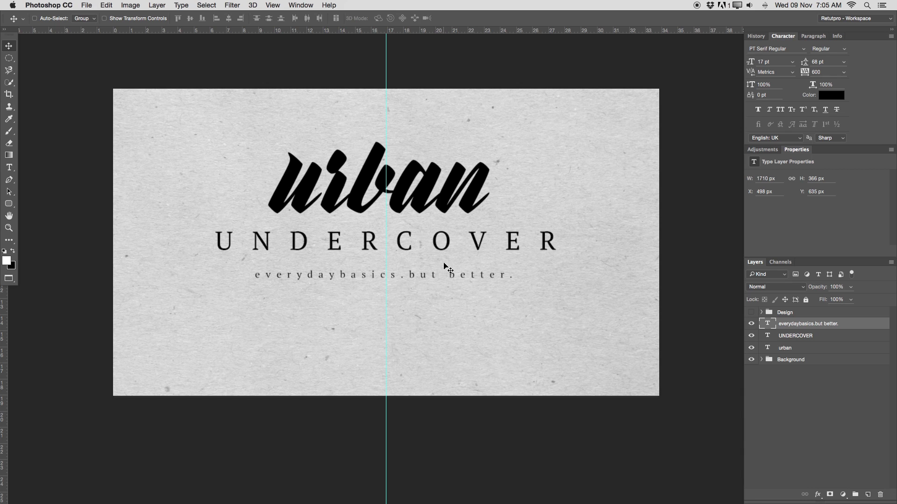
Group the tagline, UNDERCOVER and urban text layers together.
key("z")
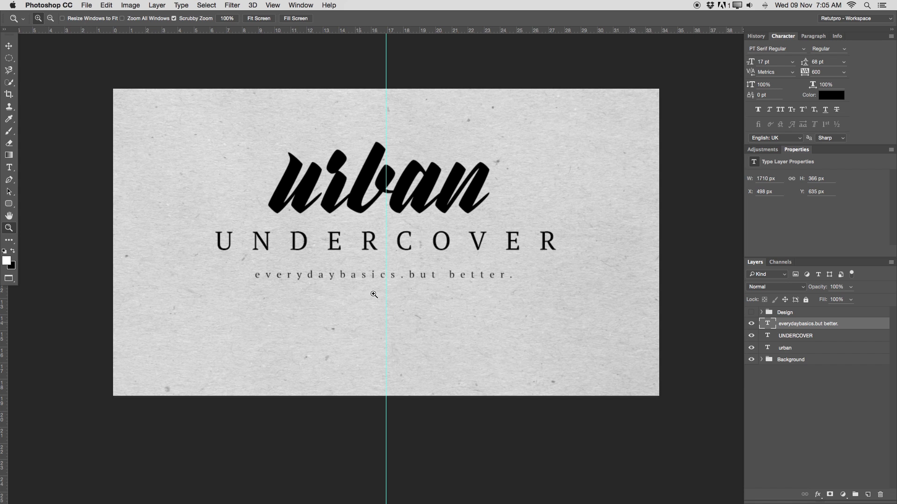
left_click_drag(427, 190, 416, 272)
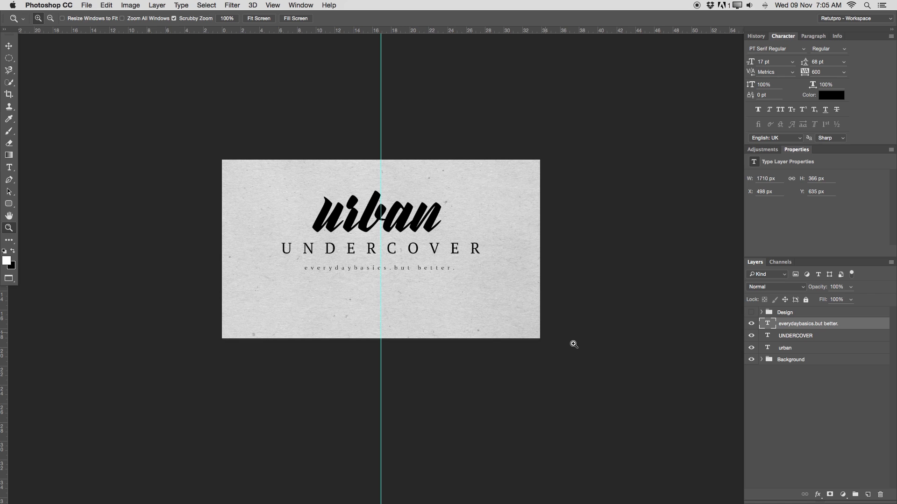
left_click(808, 340, "shift")
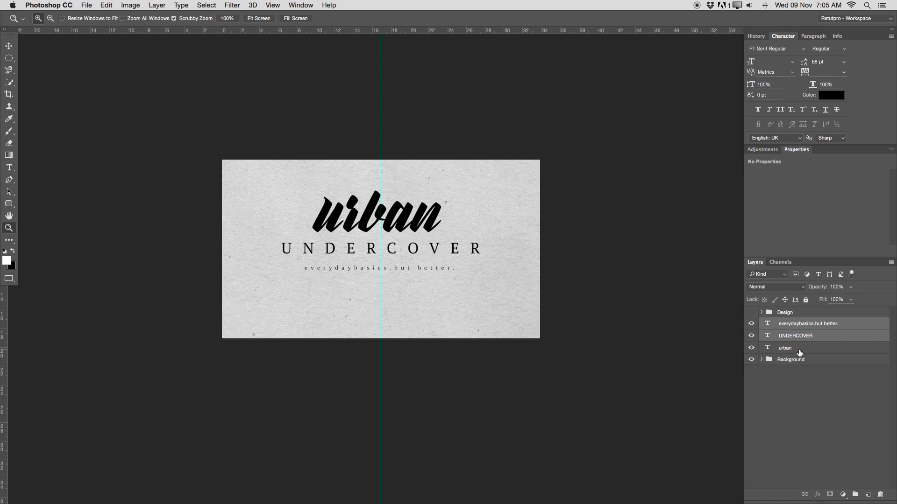
left_click(804, 350, "shift")
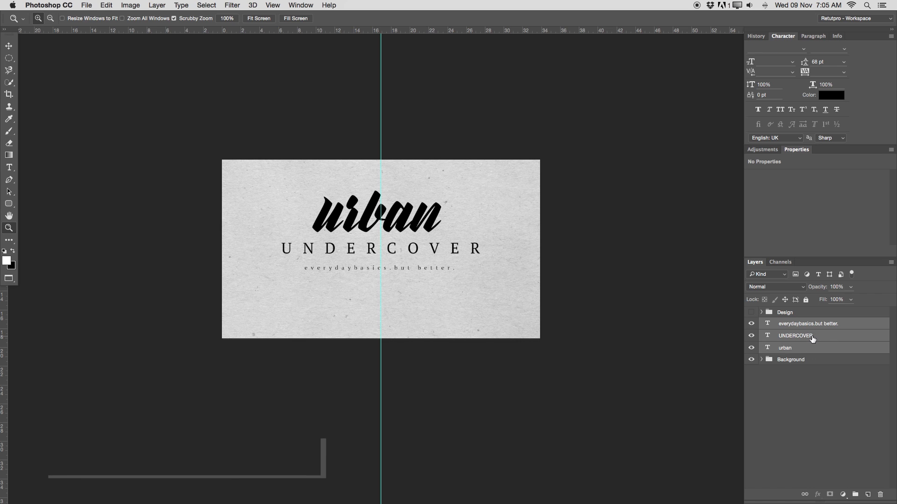
key("super+g")
Name the new group Design and place it above the old Design group.
double_click(786, 323)
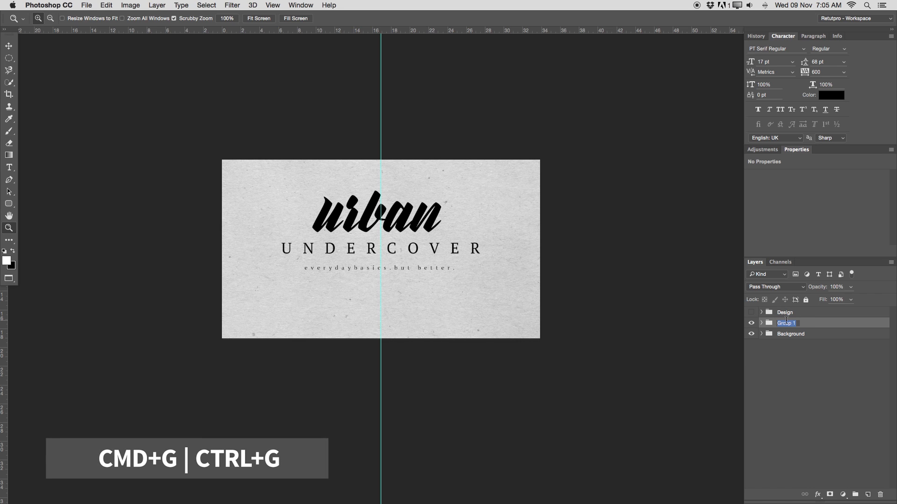
type("Design")
key("Return")
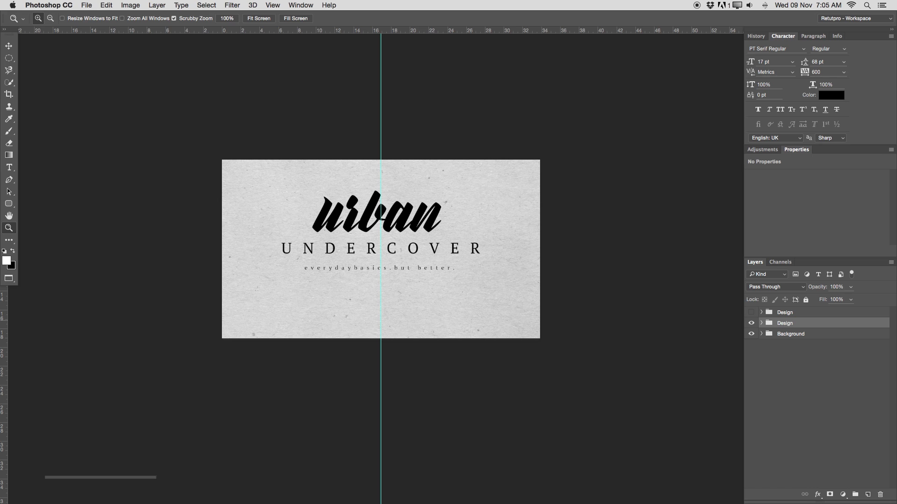
left_click_drag(784, 321, 786, 307)
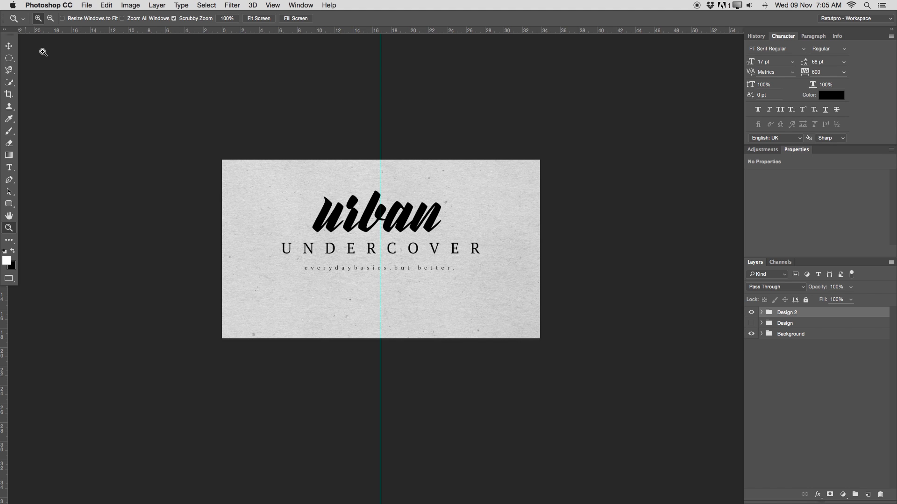
Shift the Design 2 logo slightly lower on the card.
left_click(12, 47)
mouse_move(430, 242)
left_mouse_down()
mouse_move(436, 248)
mouse_move(428, 252)
left_mouse_up()
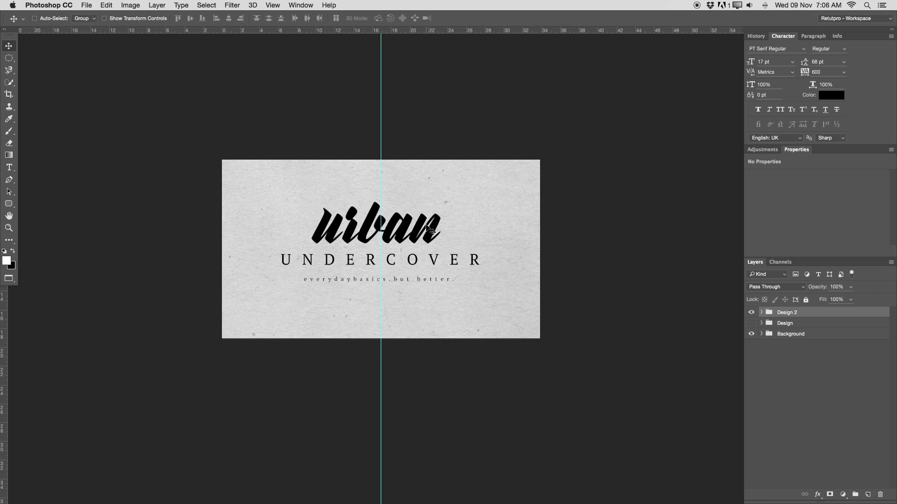
key("Down")
key("Down")
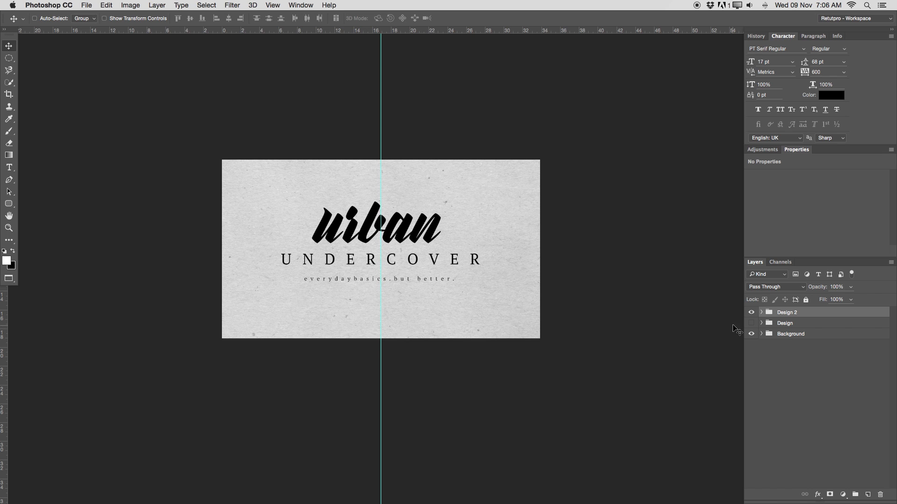
Compare Design 2 against the old Design group, leaving only Design 2 visible.
left_click(751, 312)
left_click(751, 323)
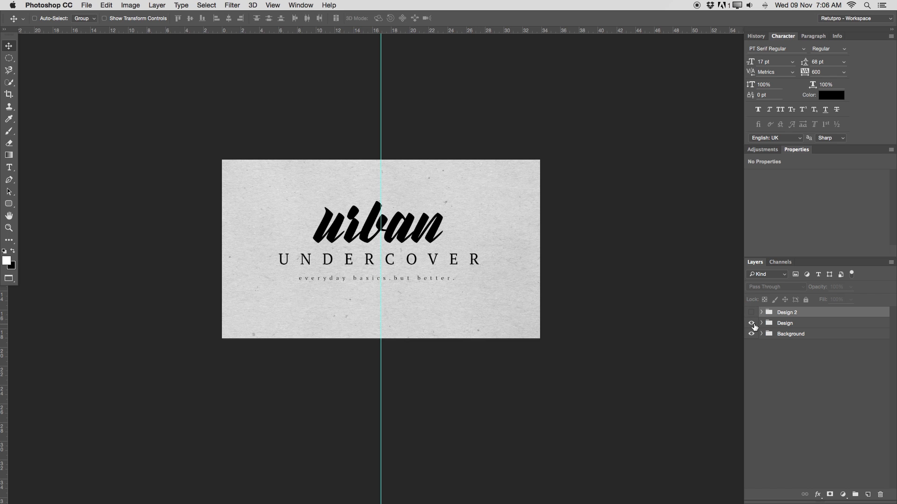
left_click(751, 312)
left_click(751, 323)
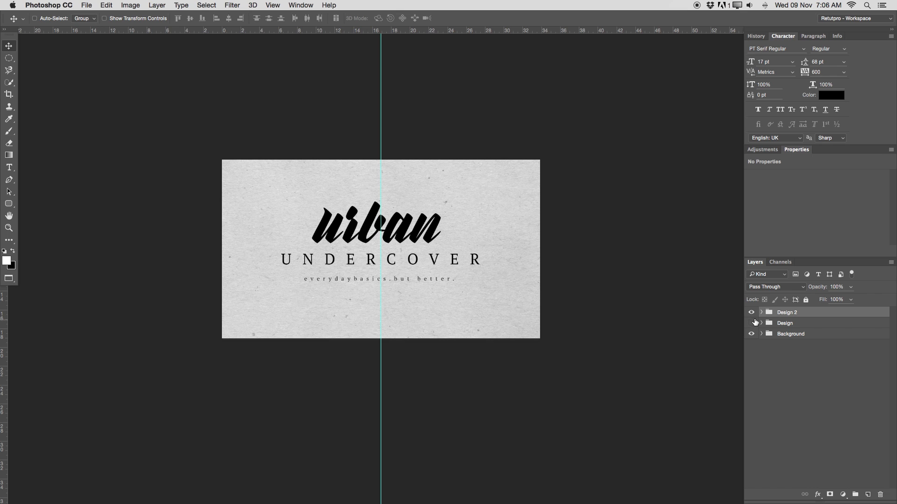
left_click(751, 313)
left_click(752, 323)
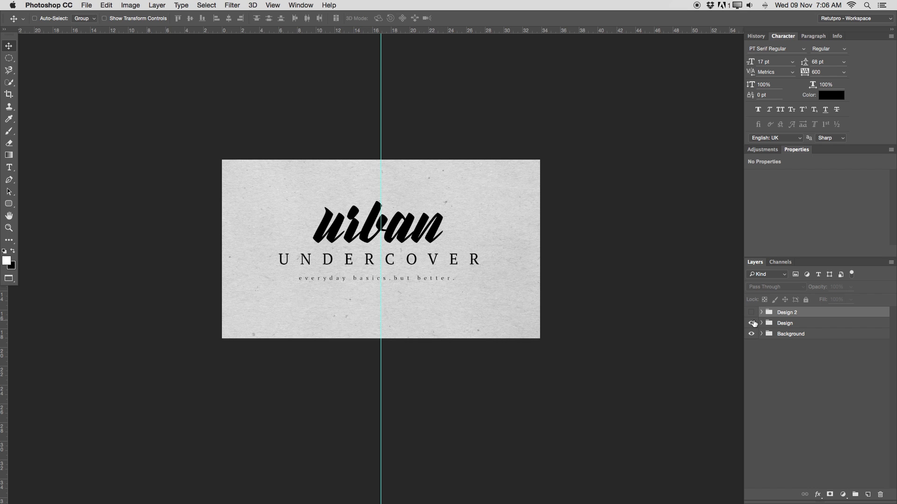
left_click(751, 324)
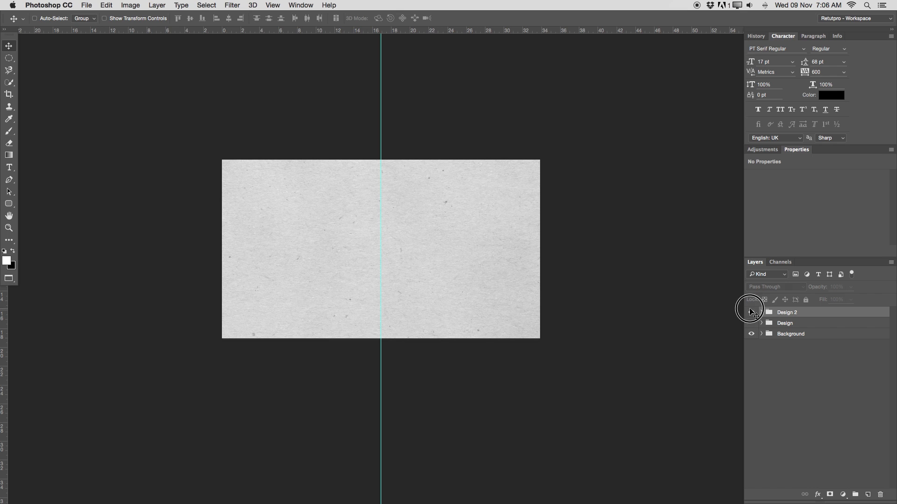
left_click(752, 313)
key("z")
left_click_drag(398, 260, 439, 275)
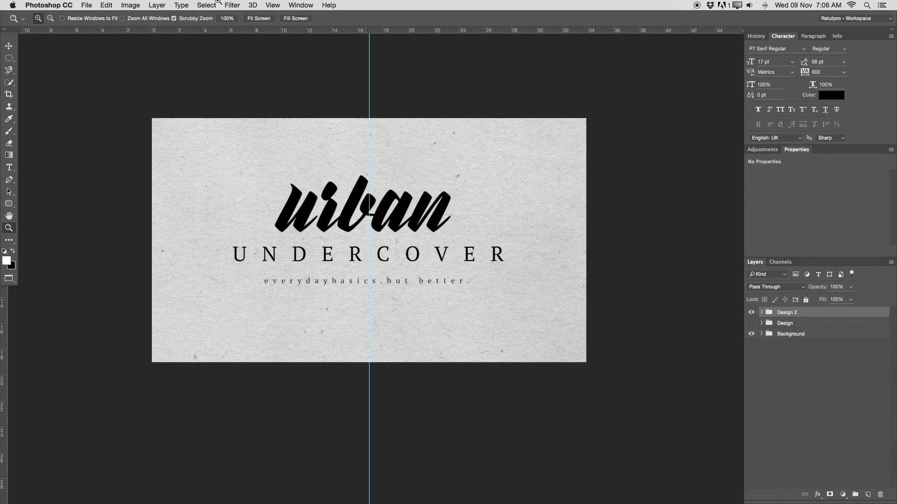
left_click(300, 5)
Remove the centre guide from the card with View > Clear Guides.
key("Escape")
left_click(275, 5)
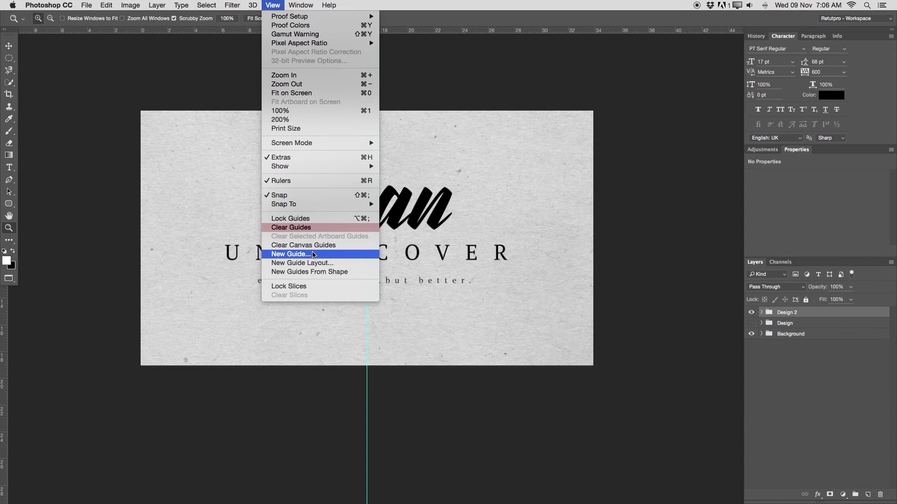
left_click(307, 232)
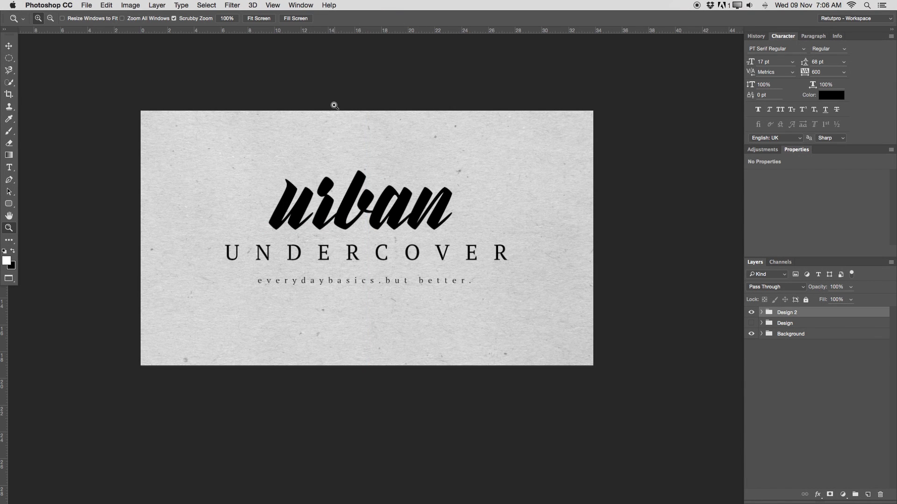